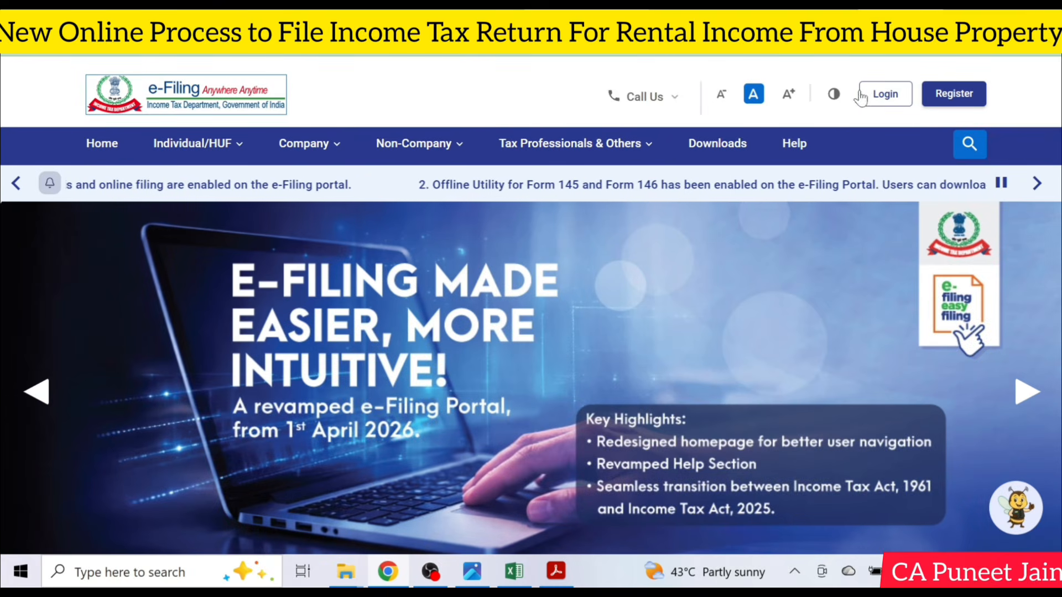
# - Log in to the e-Filing portal and open the page for filing an income tax return
pyautogui.click(876, 96)
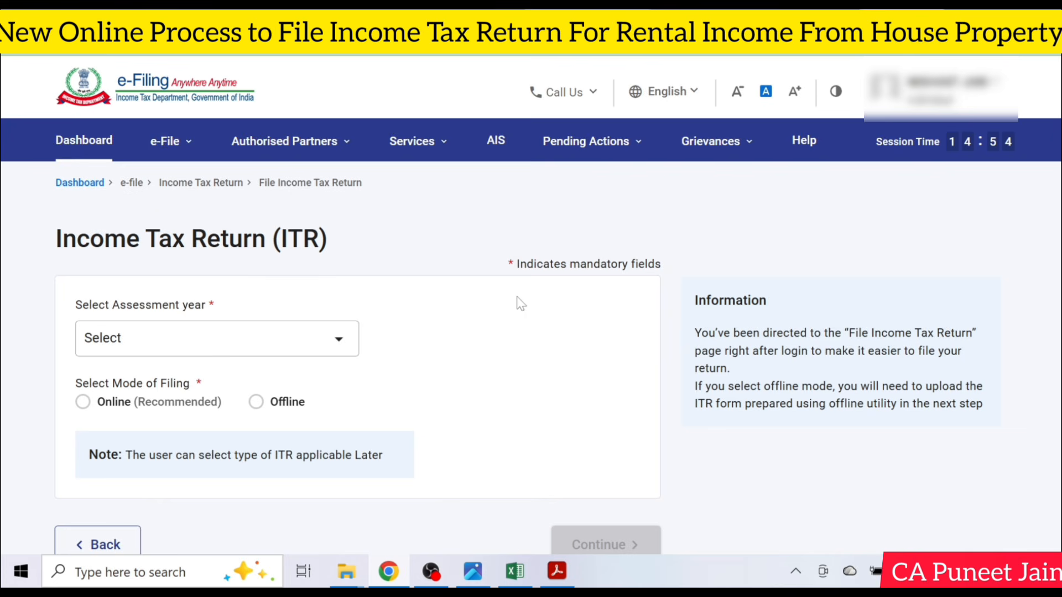
pyautogui.click(165, 144)
pyautogui.moveTo(211, 182)
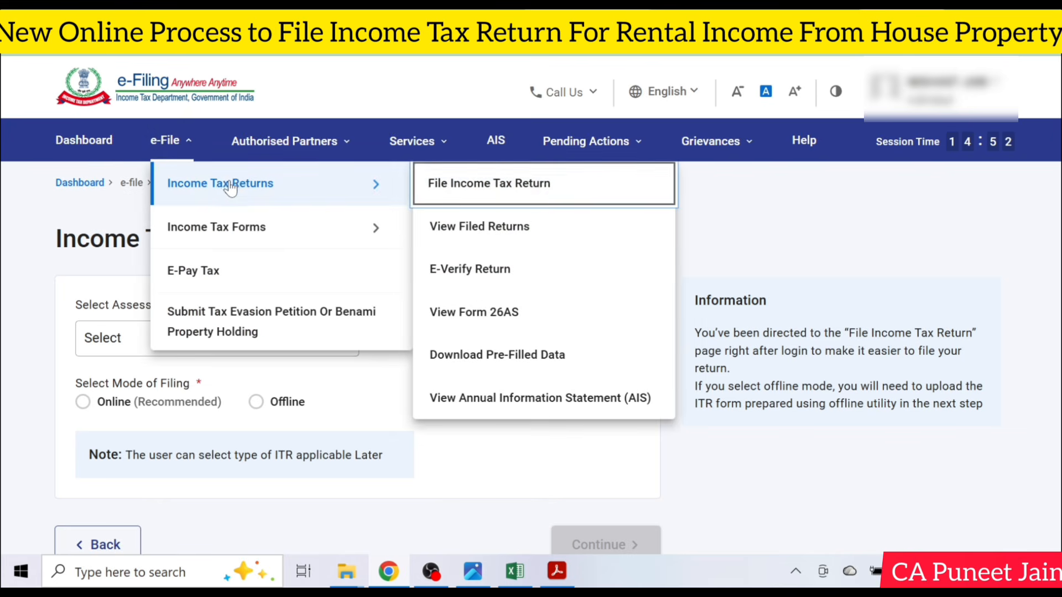
pyautogui.click(539, 181)
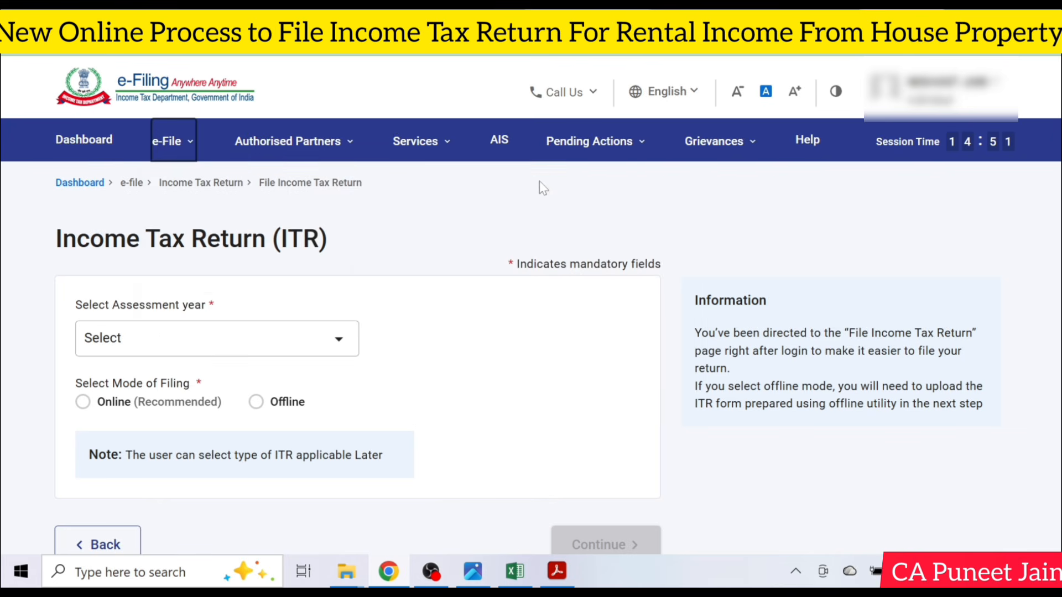
# - Choose assessment year 2026-27 with the online mode of filing and start a new filing
pyautogui.click(170, 348)
pyautogui.click(173, 157)
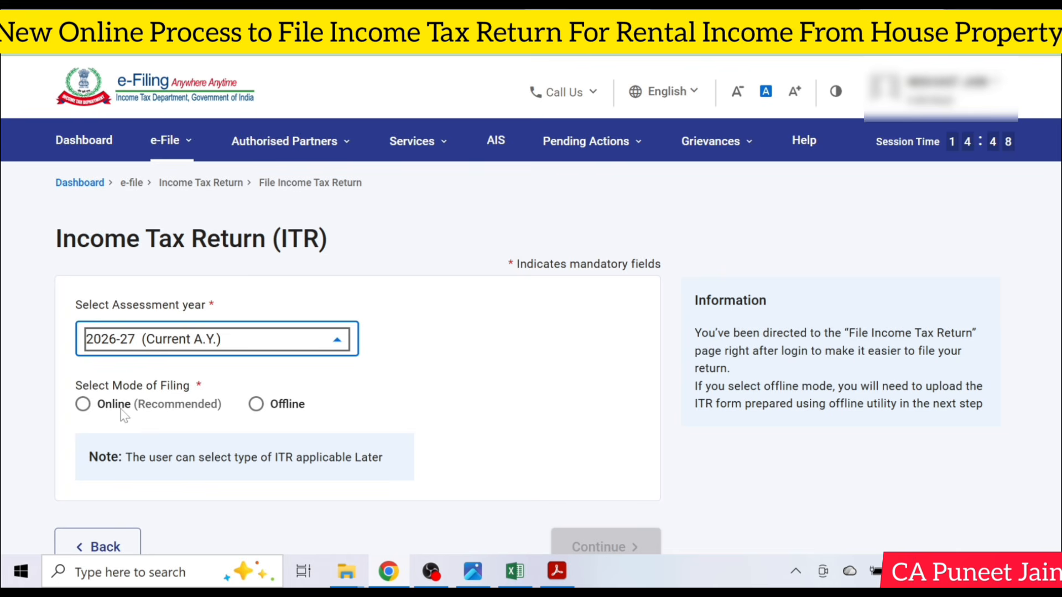
pyautogui.click(121, 410)
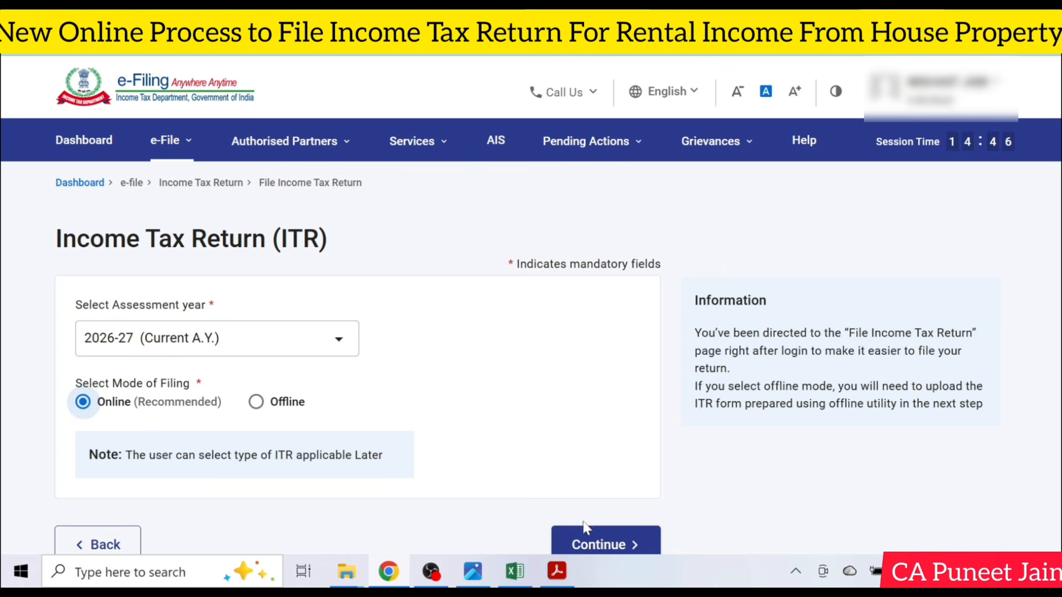
pyautogui.click(615, 545)
pyautogui.scroll(-5, 665, 522)
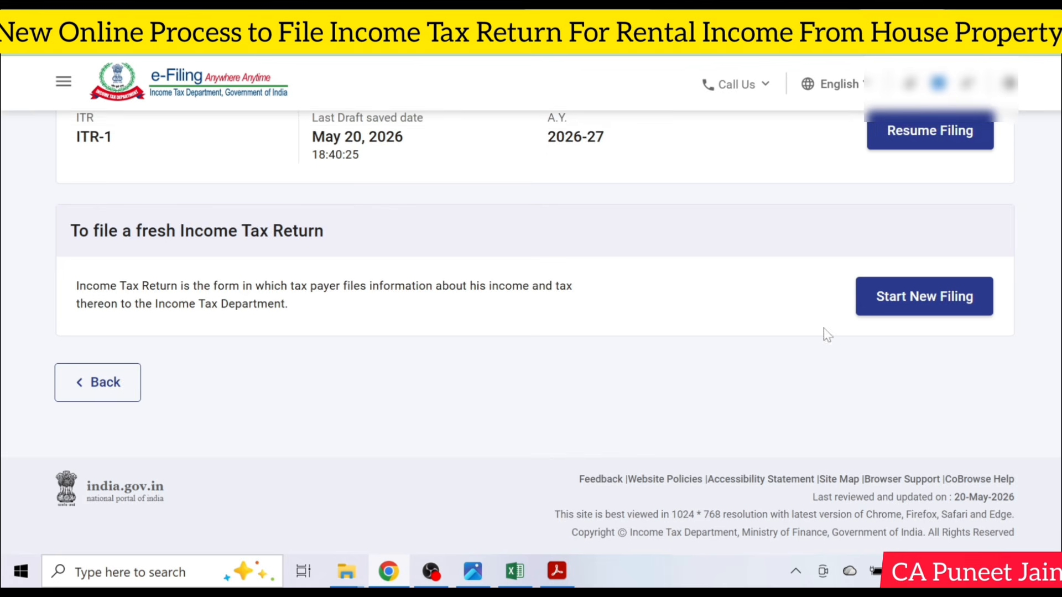
pyautogui.click(916, 307)
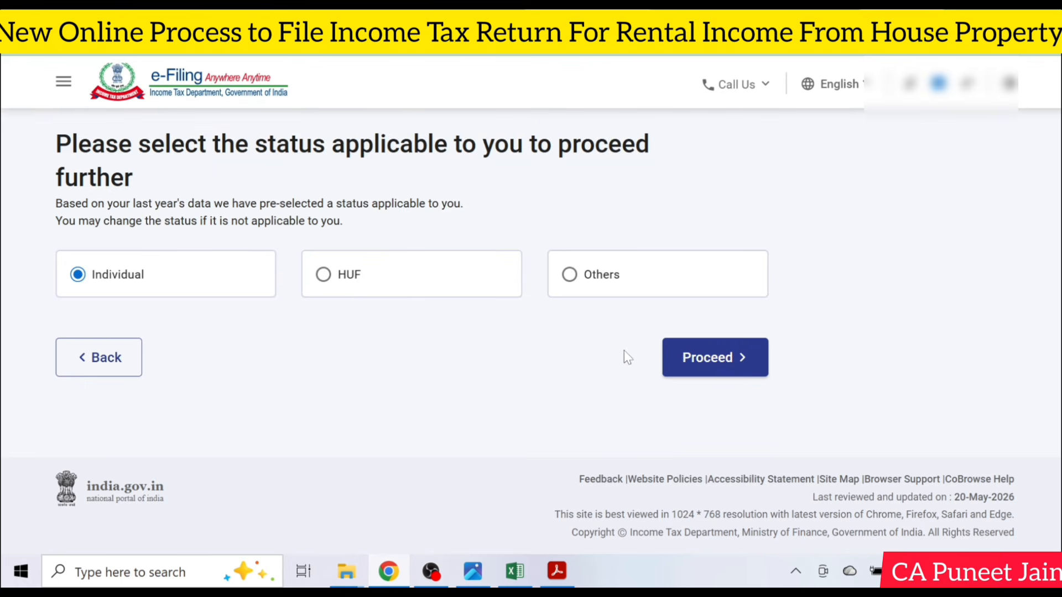
# - Proceed with the Individual status and choose ITR-1 as the form to file
pyautogui.click(719, 357)
pyautogui.click(559, 376)
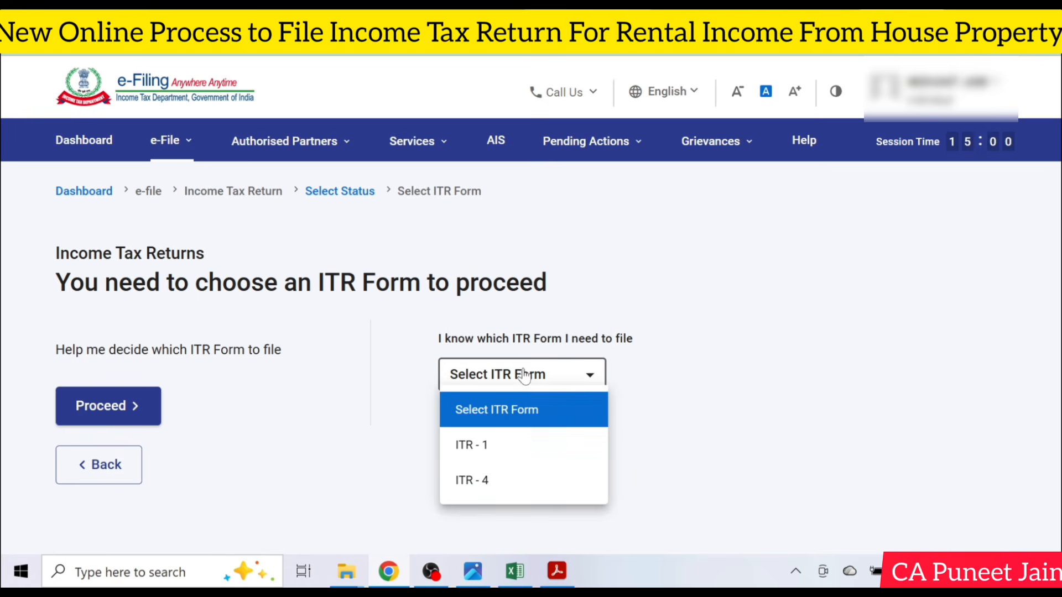
pyautogui.click(486, 443)
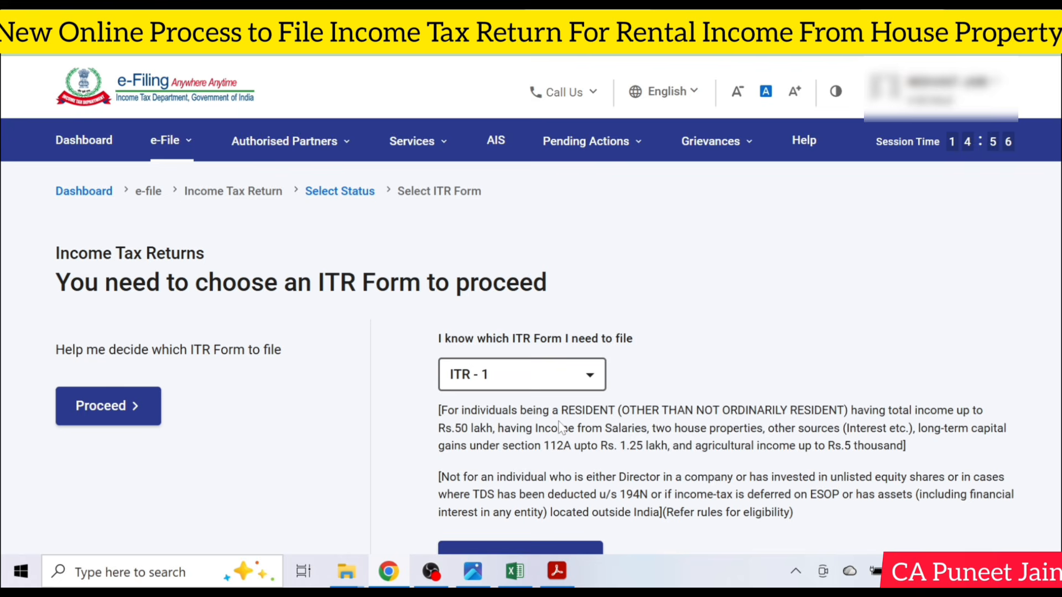
pyautogui.scroll(-3, 741, 437)
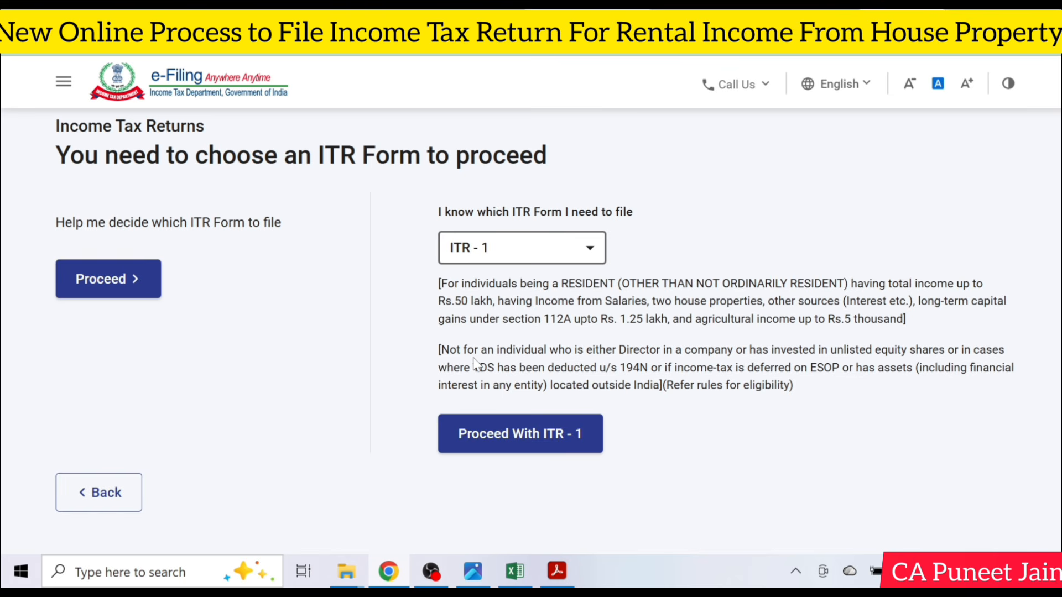
pyautogui.click(525, 434)
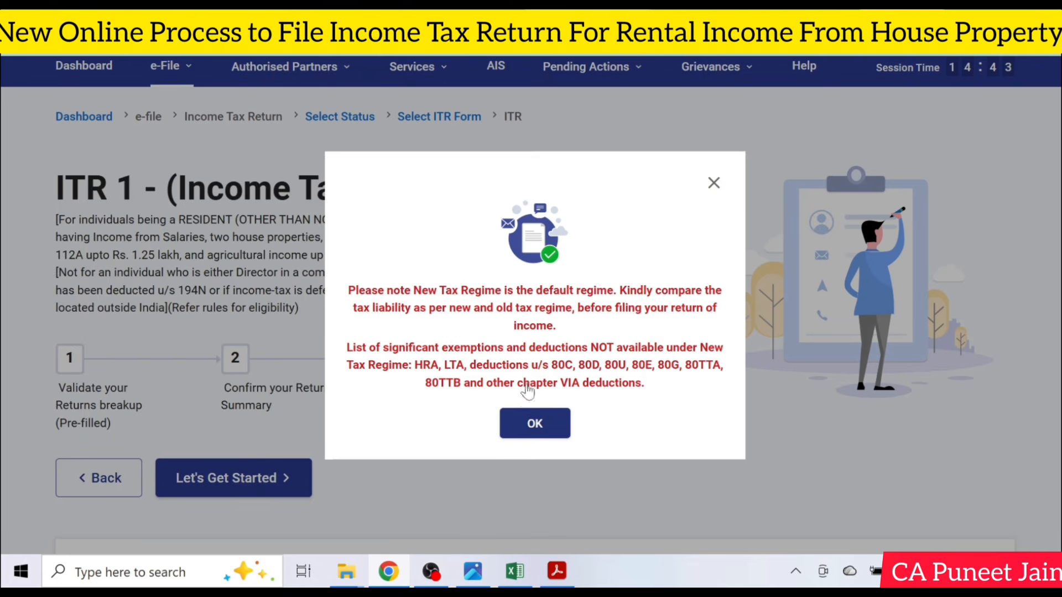
# - Start the ITR-1 return, acknowledging the notices about the default new tax regime and the pre-filled data
pyautogui.click(535, 423)
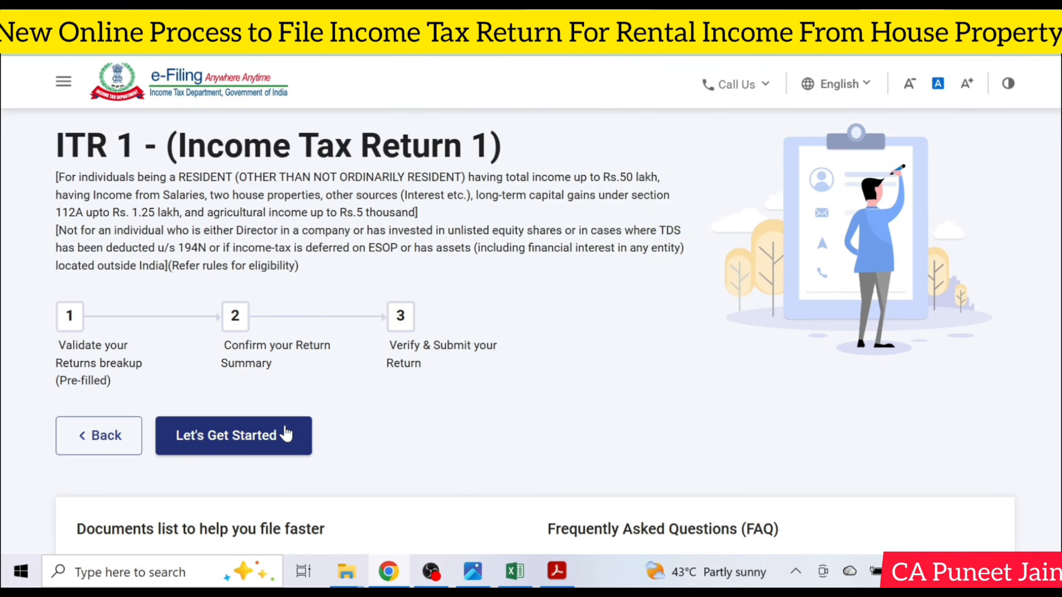
pyautogui.click(284, 433)
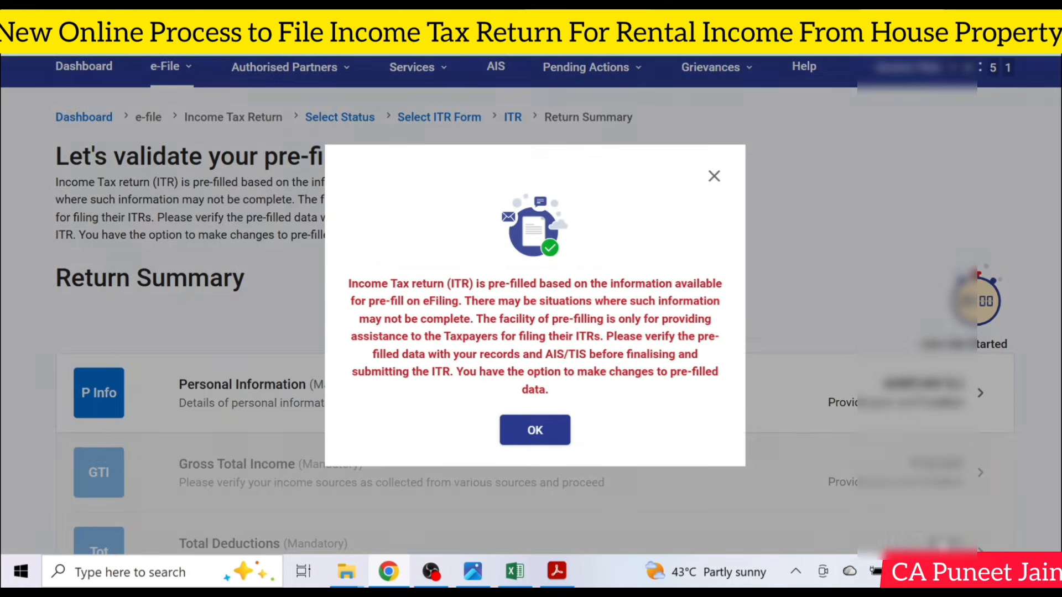
pyautogui.click(539, 434)
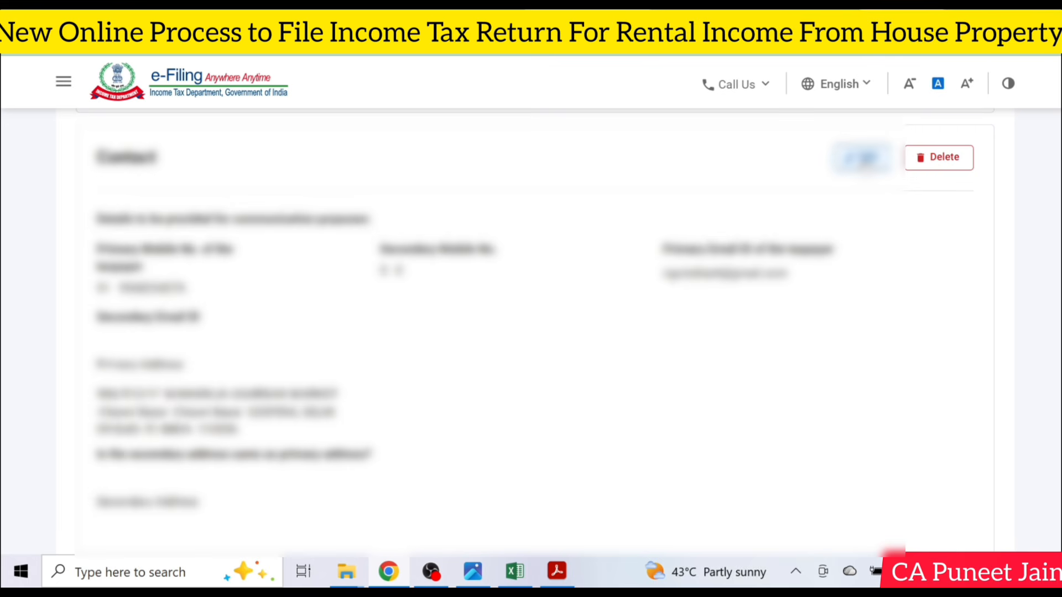
# - Open the contact details in the personal information for editing and review the secondary address fields
pyautogui.click(867, 160)
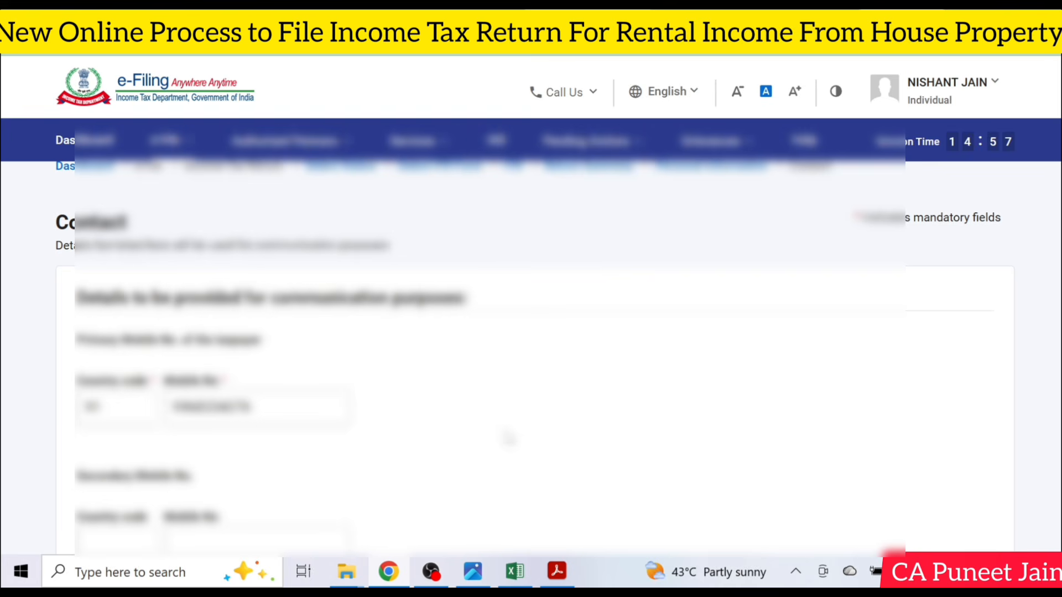
pyautogui.scroll(-10, 509, 440)
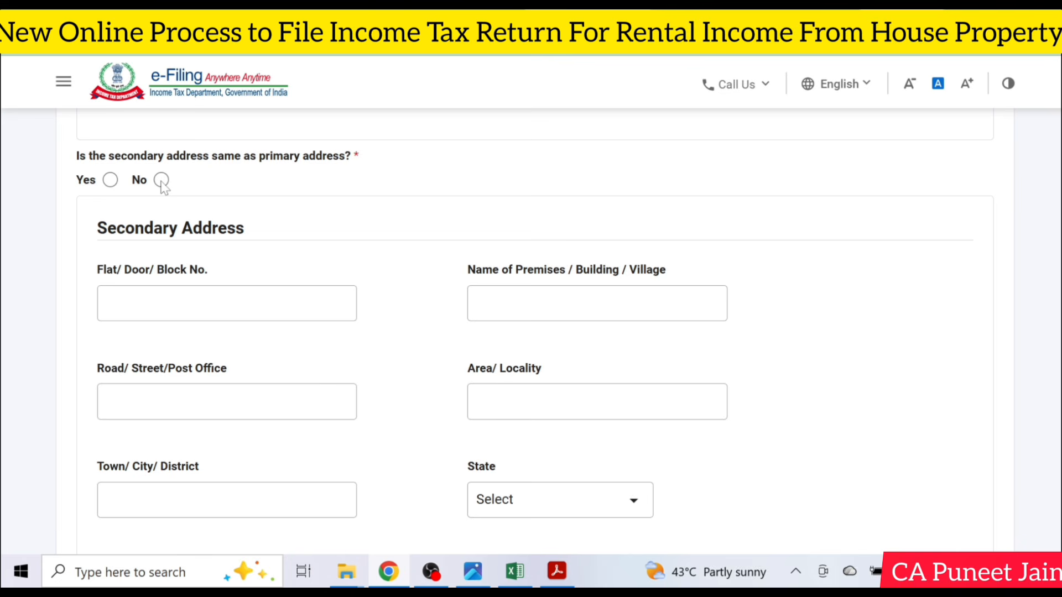
pyautogui.scroll(-3, 822, 307)
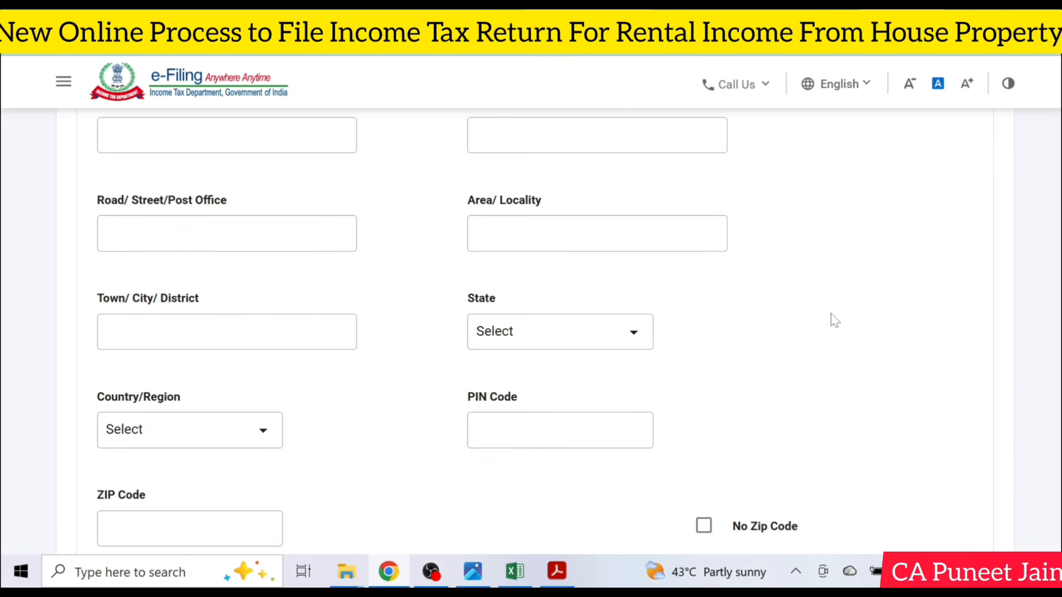
# - Review the filing section and tax regime choices, and confirm the personal information
pyautogui.scroll(-3, 835, 320)
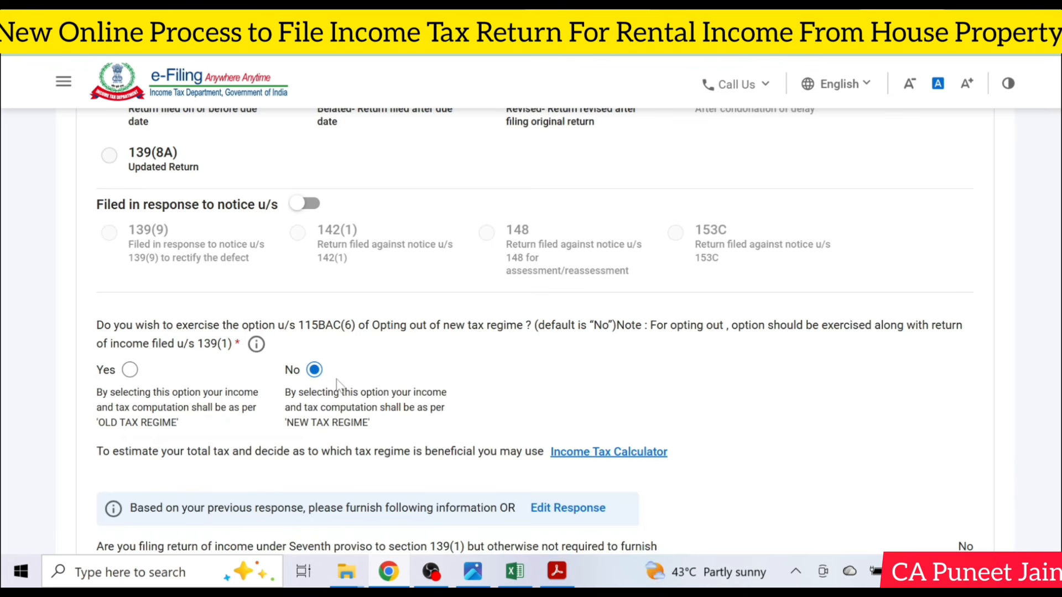
pyautogui.scroll(1, 534, 401)
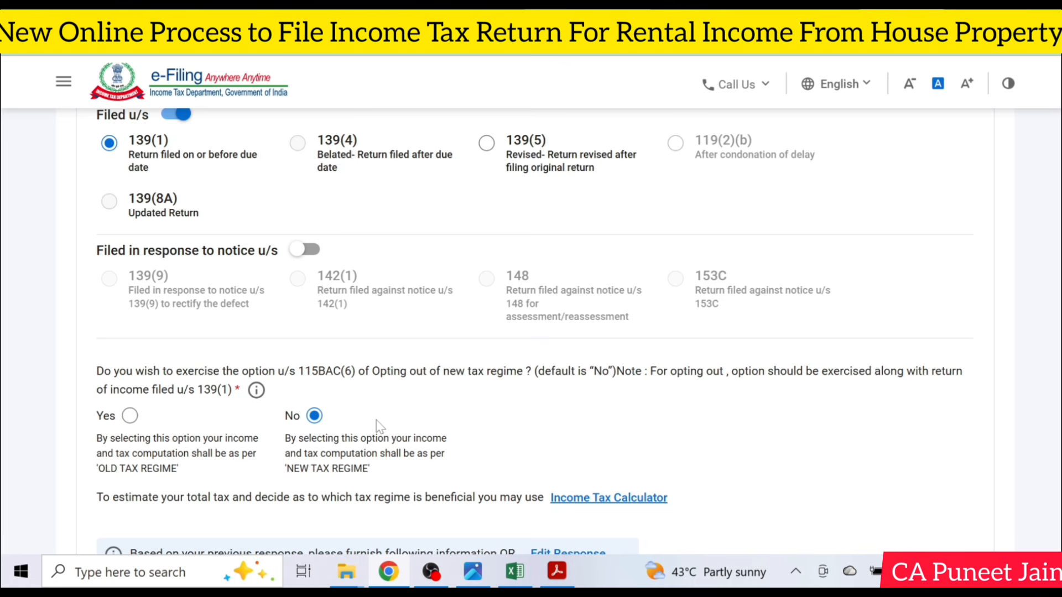
pyautogui.scroll(-5, 378, 426)
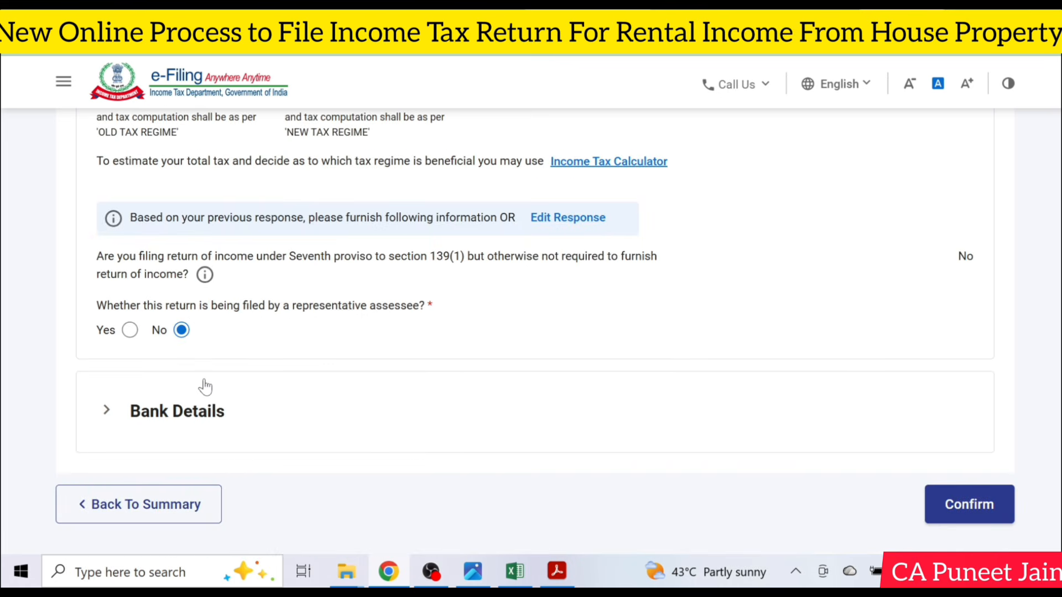
pyautogui.click(970, 505)
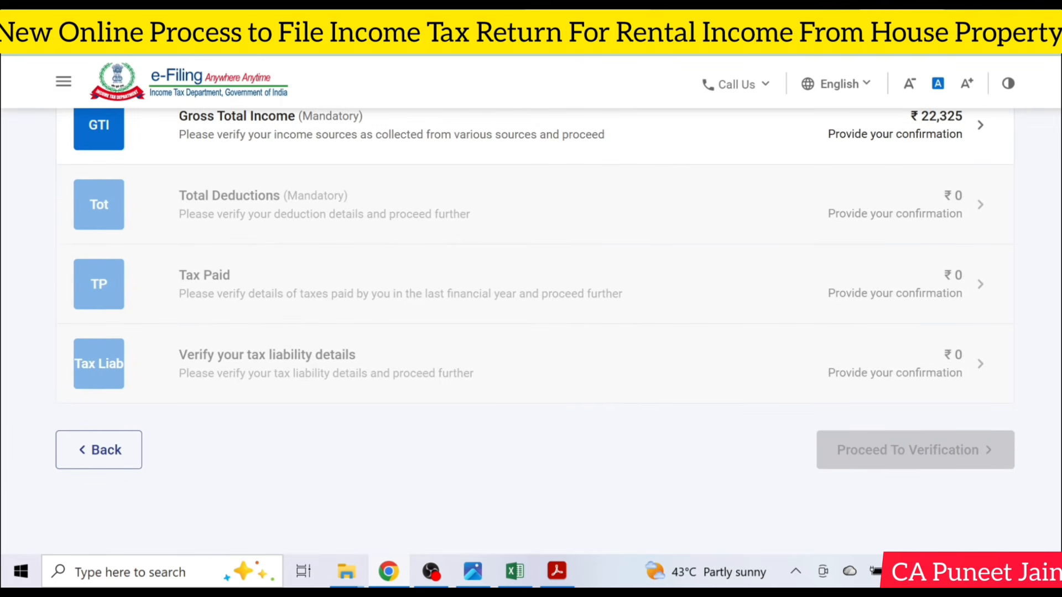
# - In the Gross Total Income schedule, add an entry to the details of income from house property
pyautogui.click(953, 146)
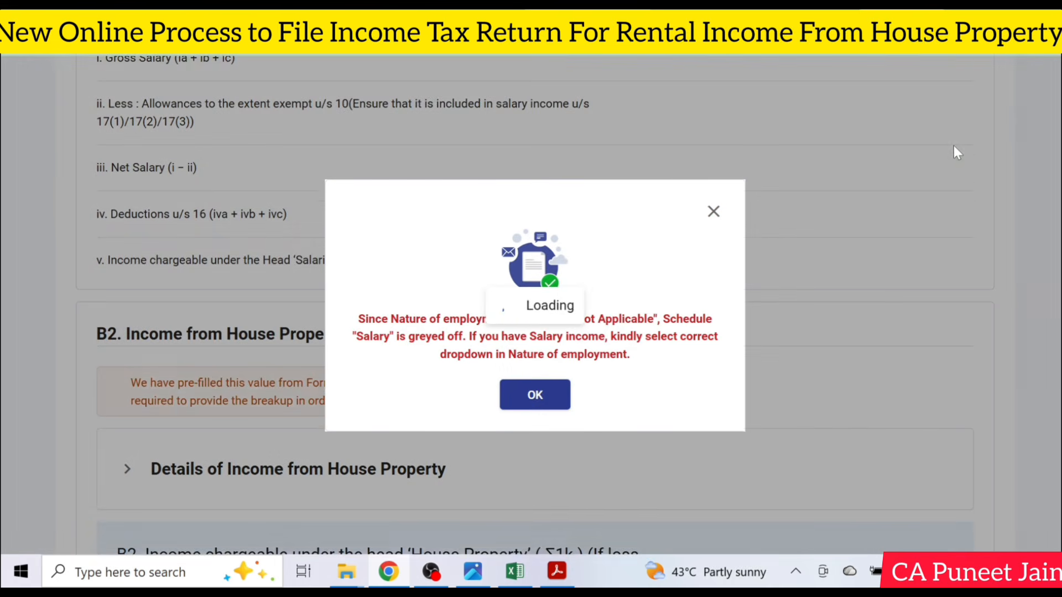
pyautogui.click(529, 403)
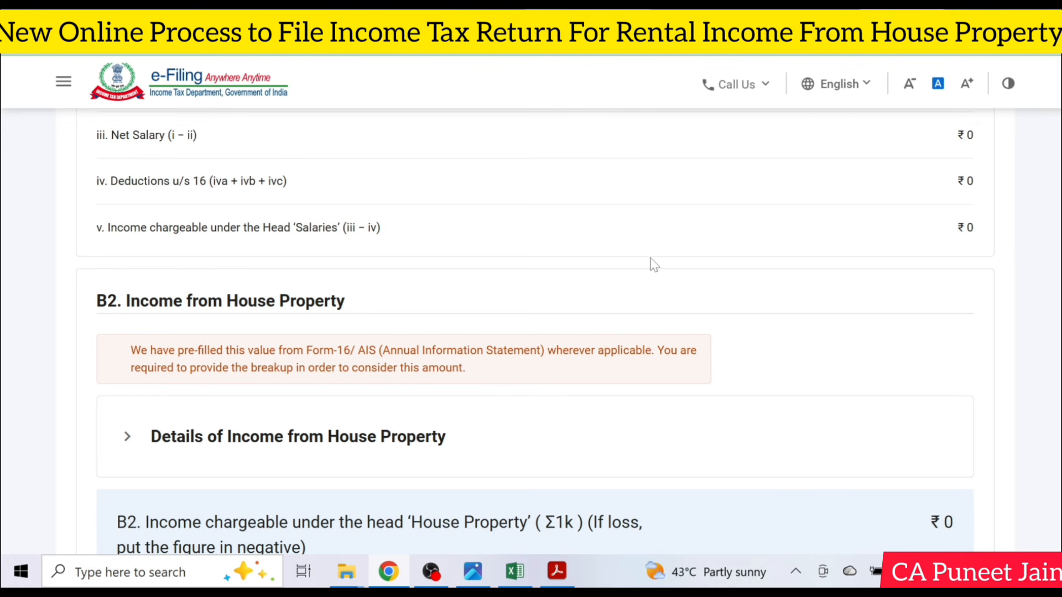
pyautogui.scroll(-2, 652, 264)
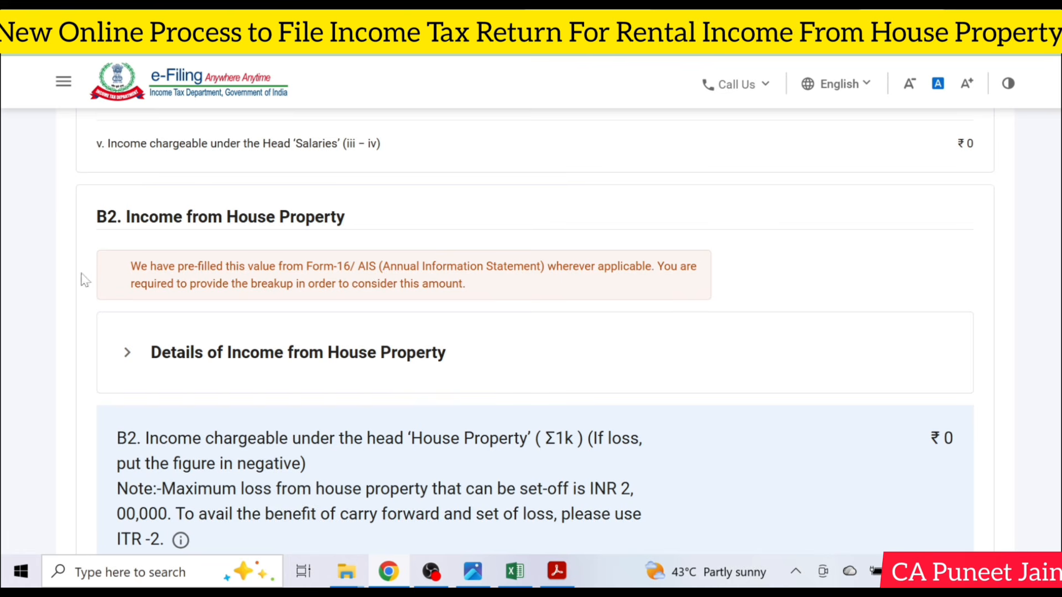
pyautogui.scroll(-3, 402, 356)
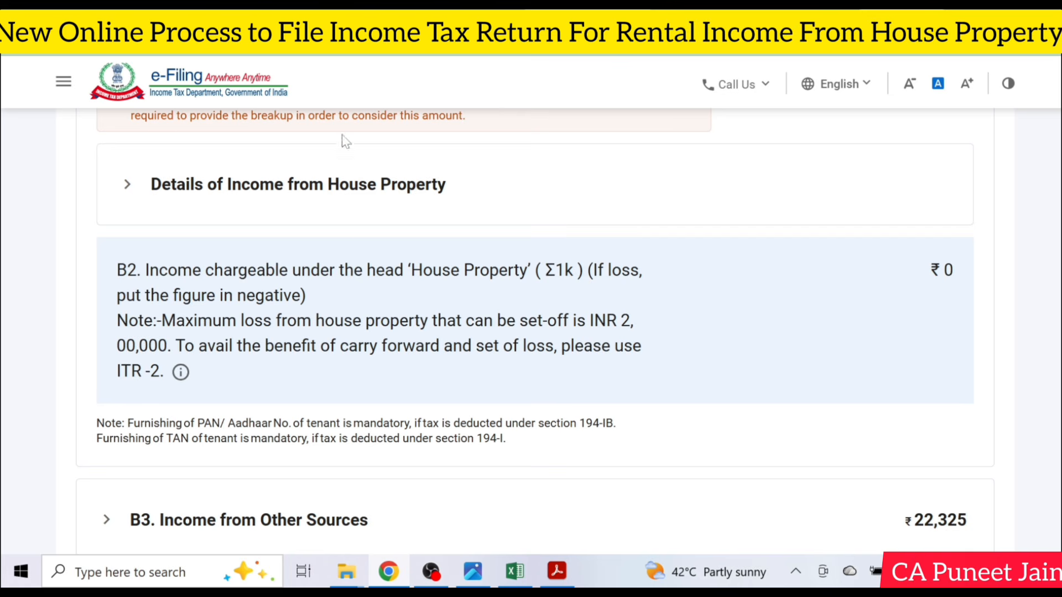
pyautogui.click(170, 191)
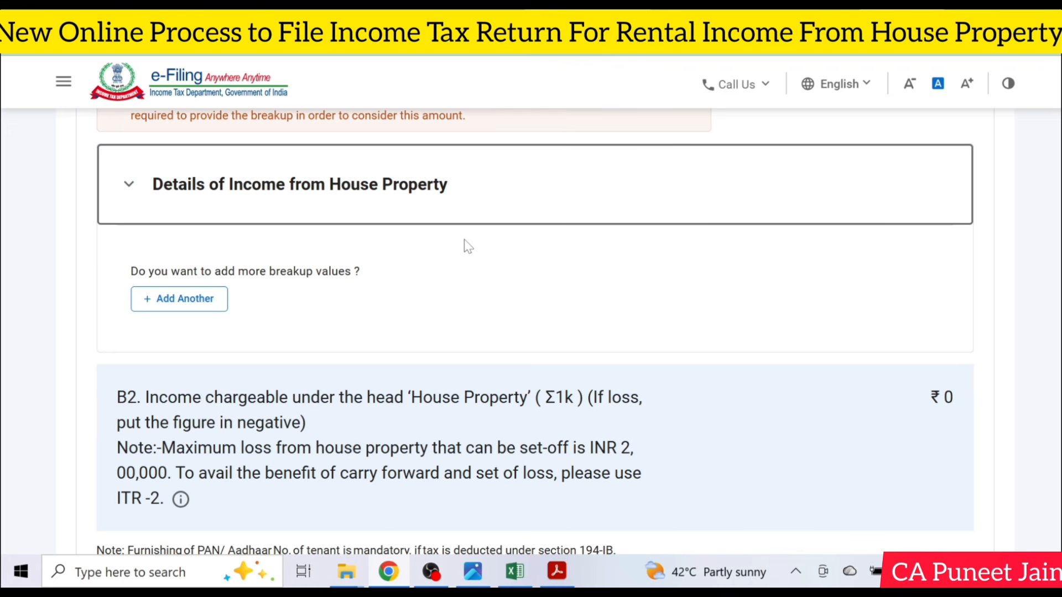
pyautogui.scroll(-1, 995, 308)
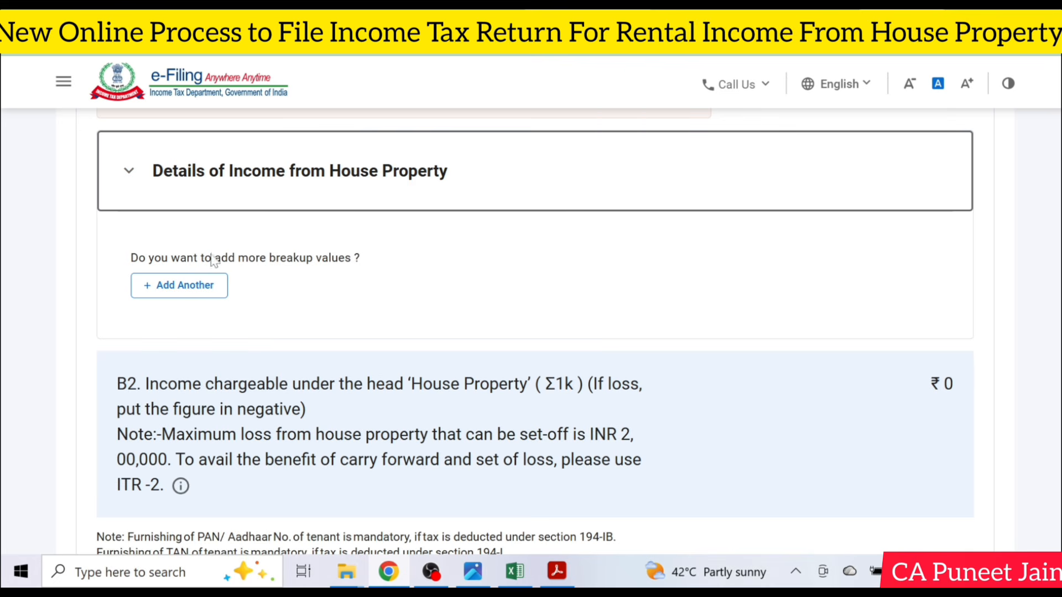
pyautogui.click(191, 294)
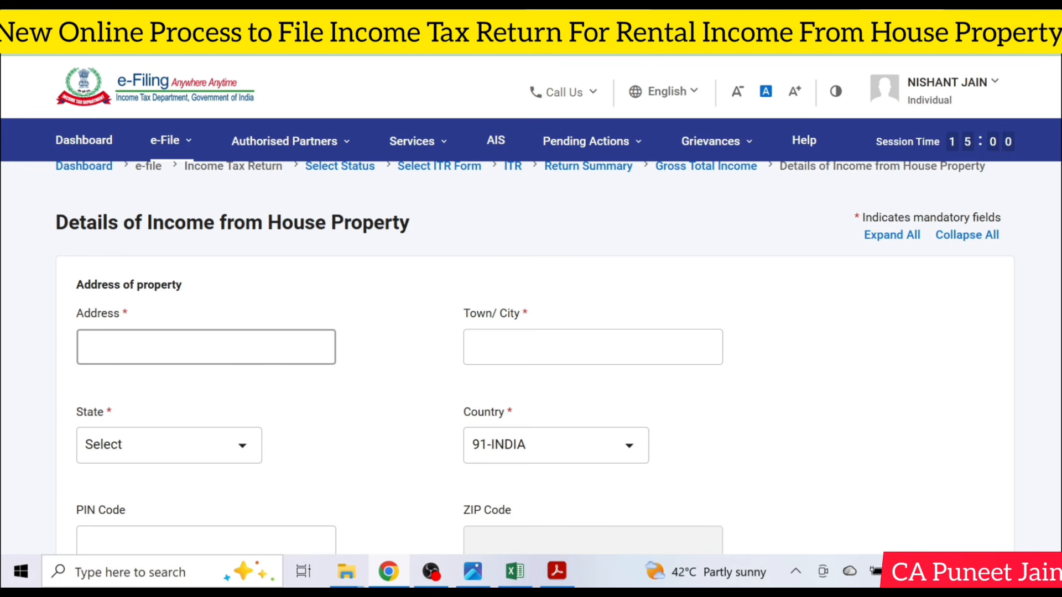
# - Leave the property's address fields empty and set the owner of the property to Self
pyautogui.click(86, 346)
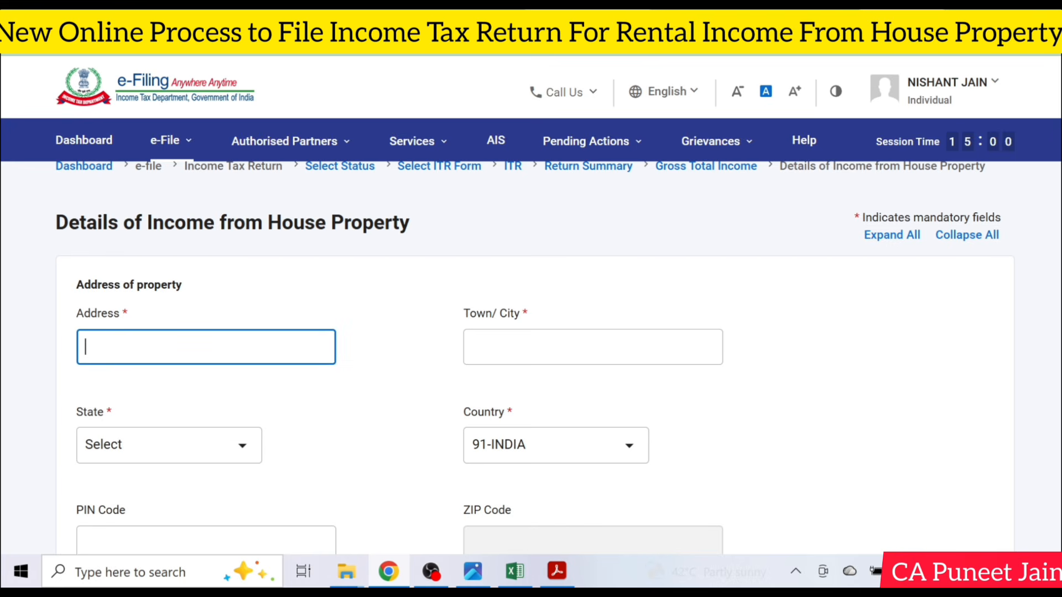
pyautogui.scroll(-5, 1018, 277)
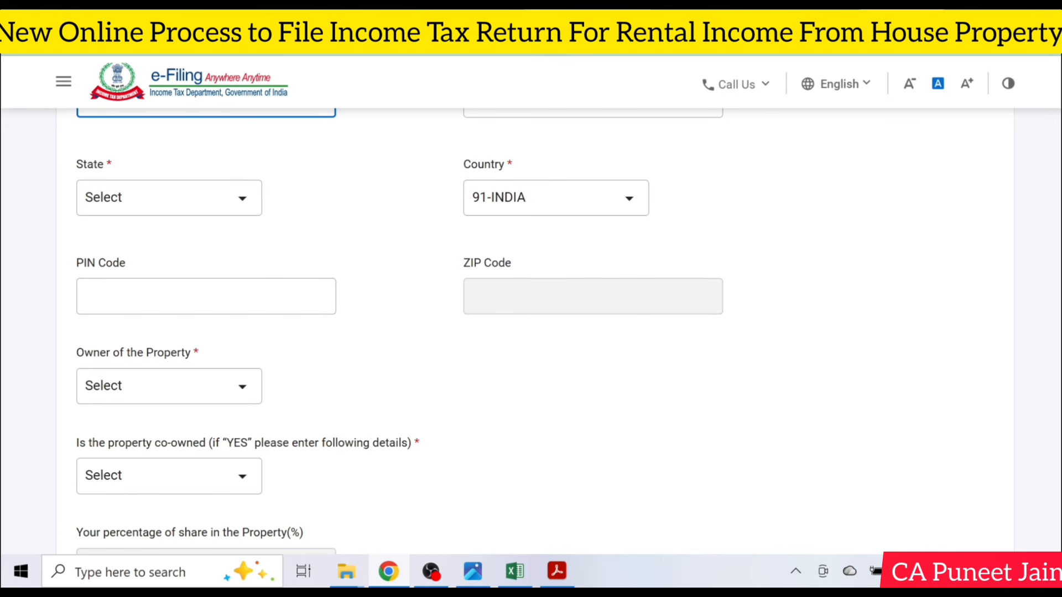
pyautogui.click(180, 392)
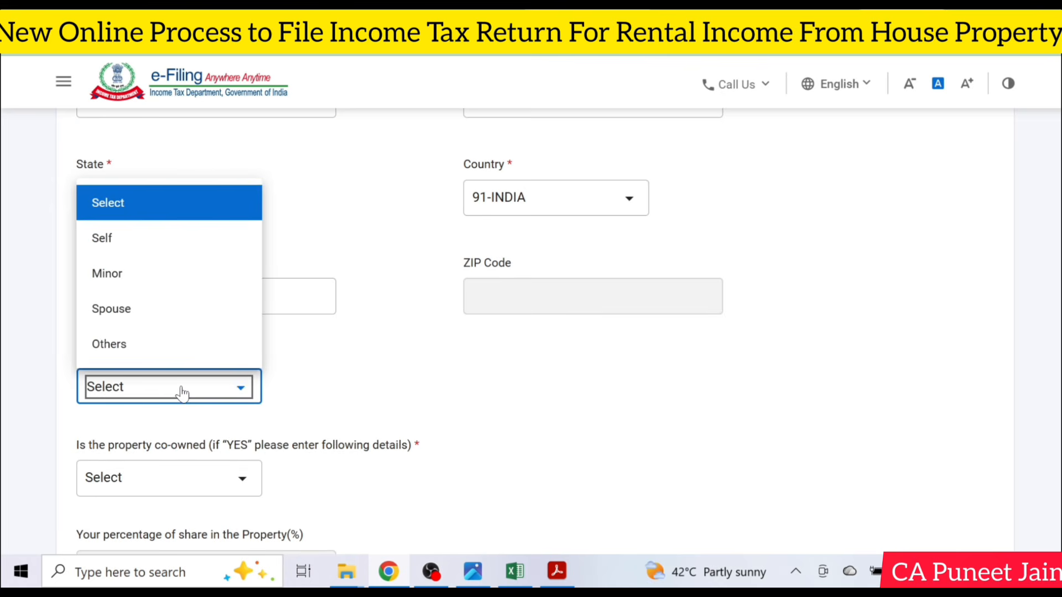
pyautogui.click(435, 380)
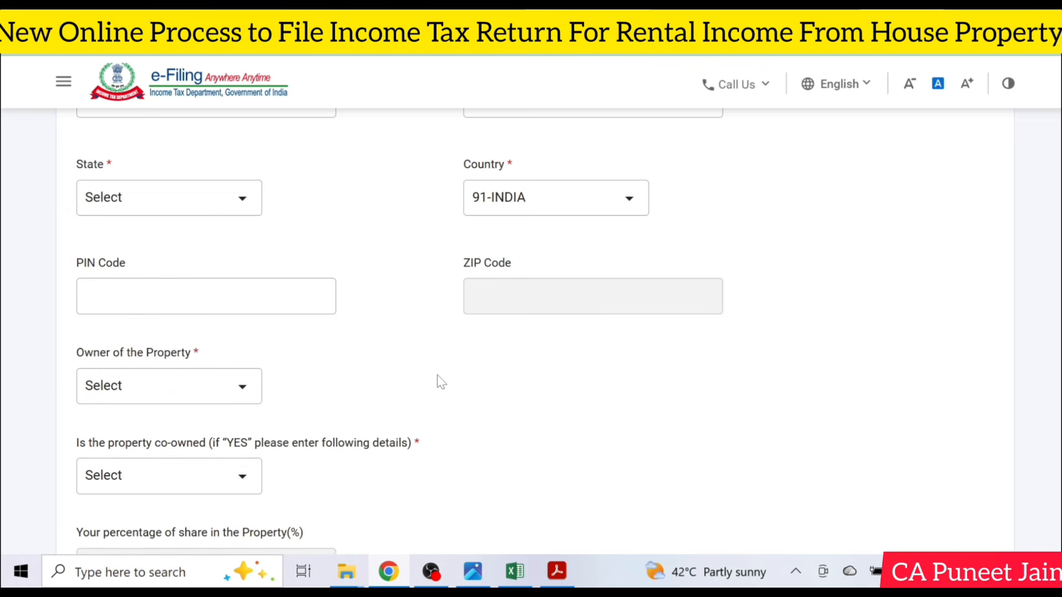
pyautogui.click(122, 380)
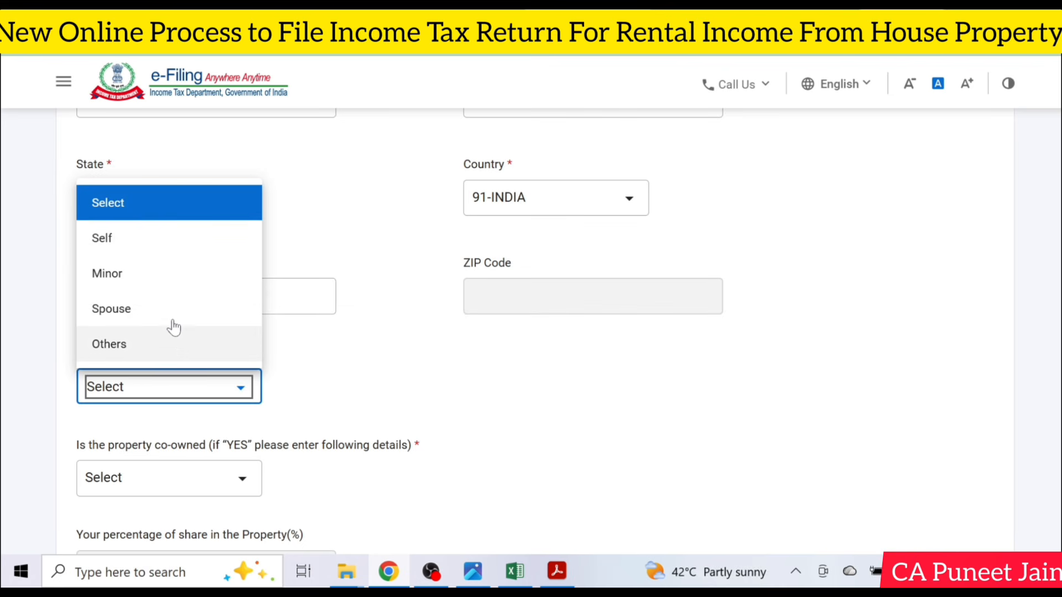
pyautogui.click(171, 244)
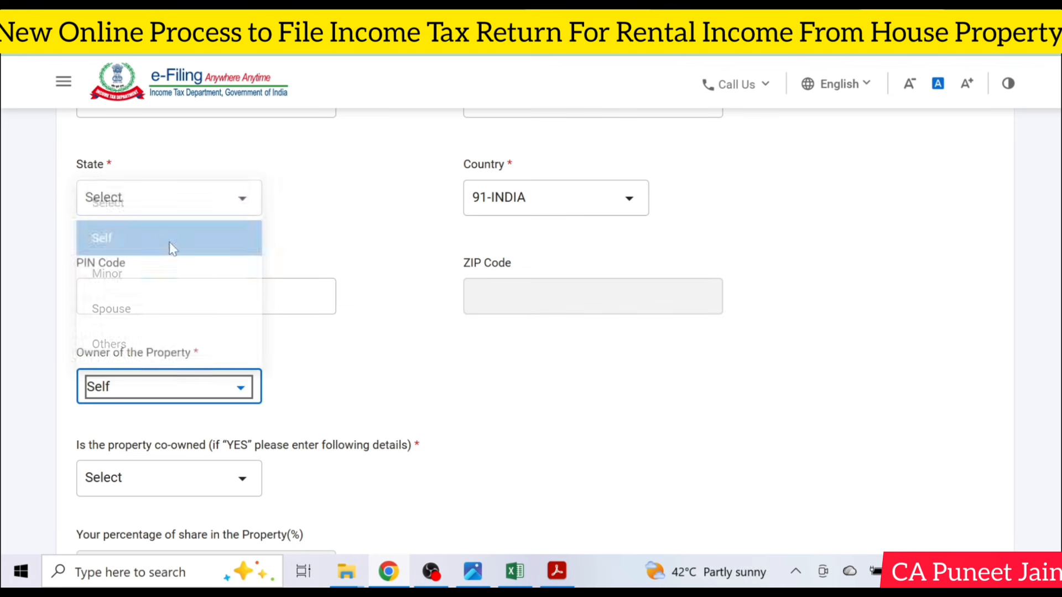
# - Mark the property as co-owned and add a co-owner entry to examine the co-owner fields and own share percentage
pyautogui.click(202, 485)
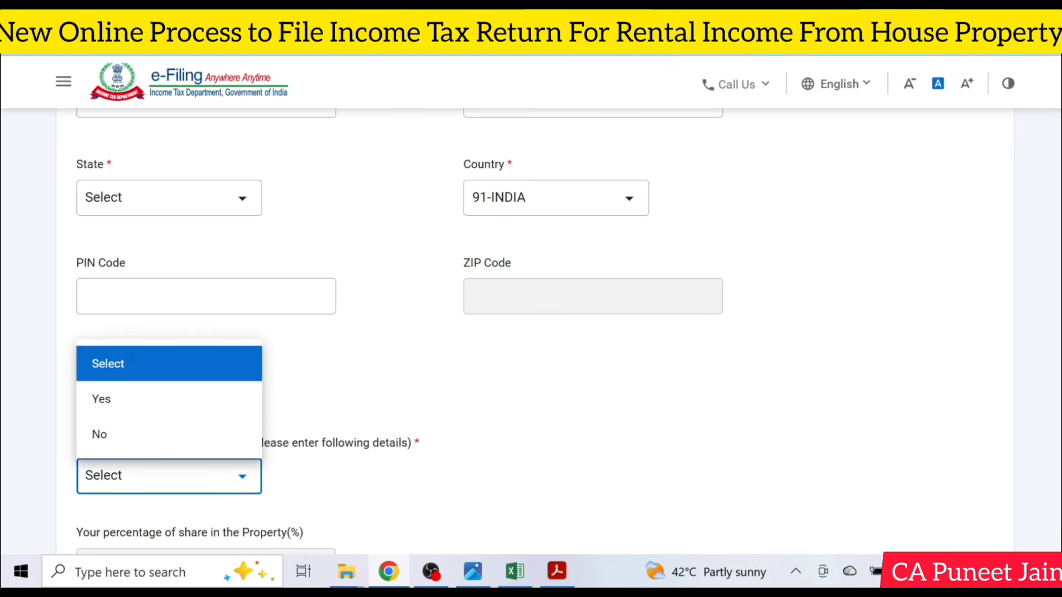
pyautogui.scroll(-3, 1029, 270)
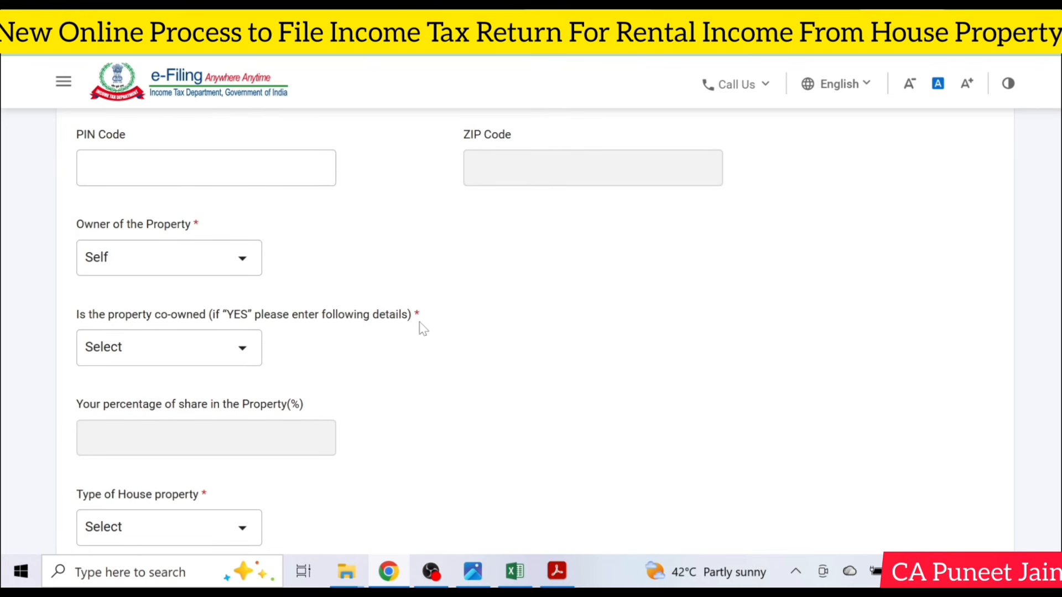
pyautogui.click(143, 357)
pyautogui.click(132, 425)
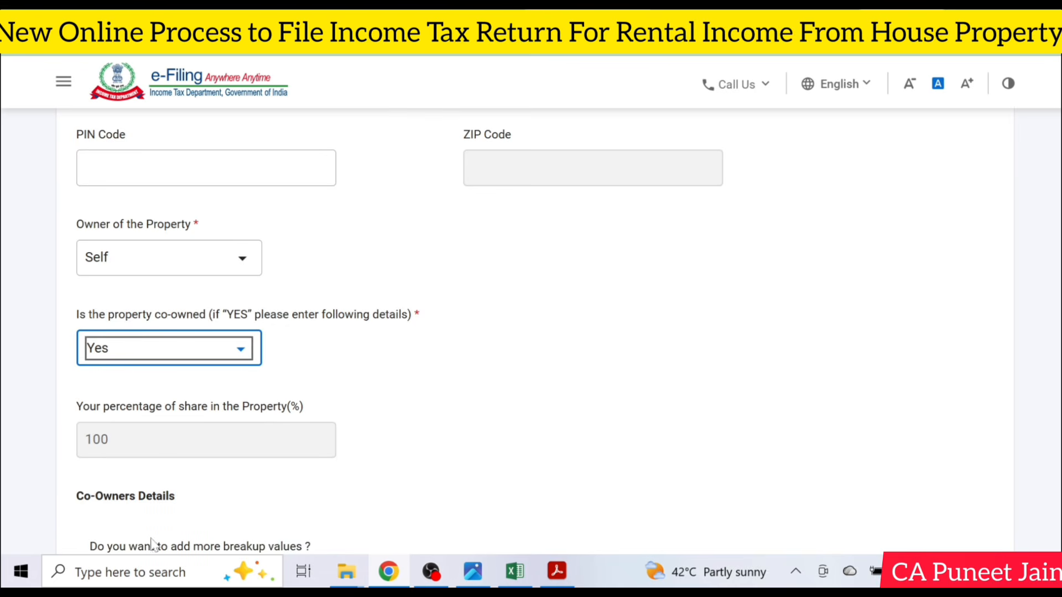
pyautogui.scroll(-3, 265, 421)
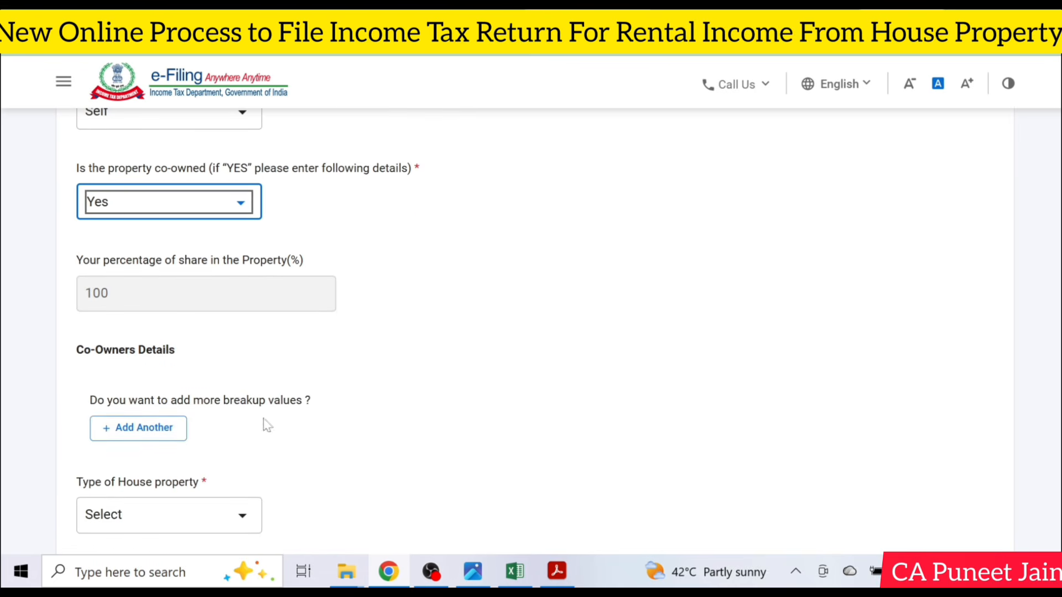
pyautogui.click(126, 447)
pyautogui.click(148, 432)
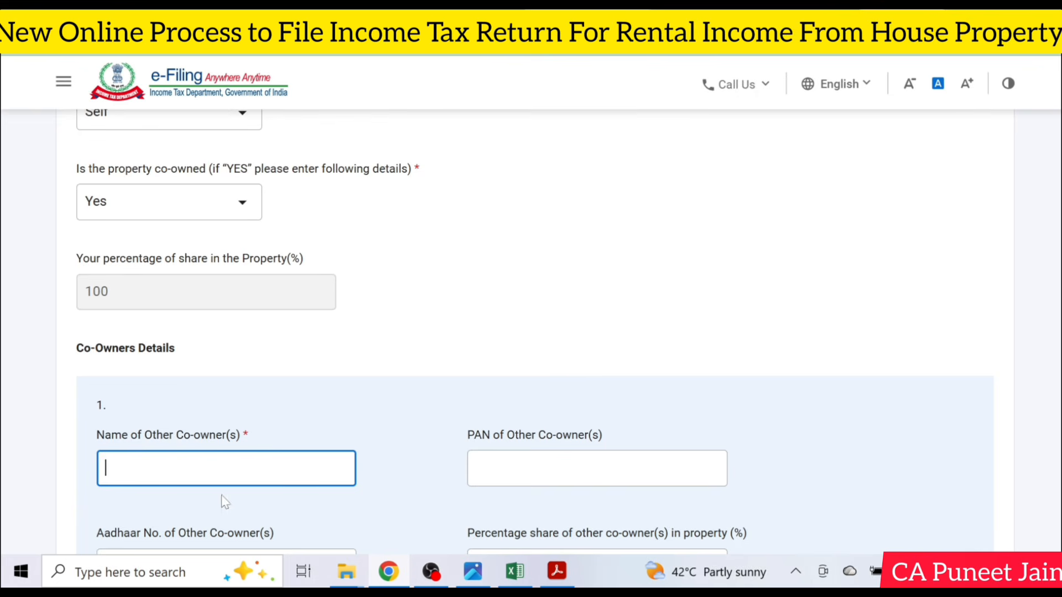
pyautogui.scroll(-6, 531, 332)
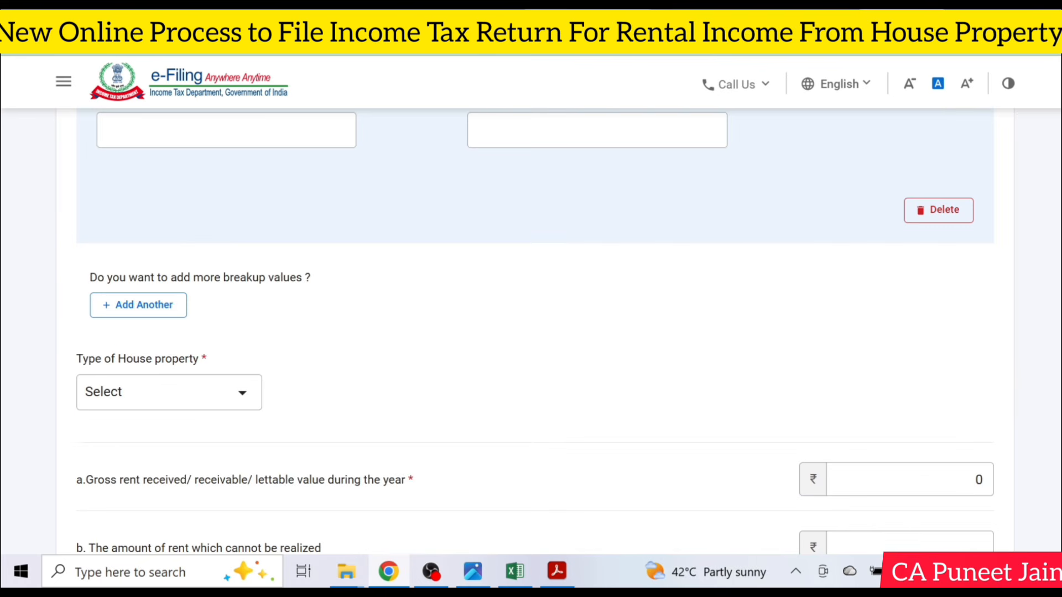
pyautogui.scroll(3, 531, 332)
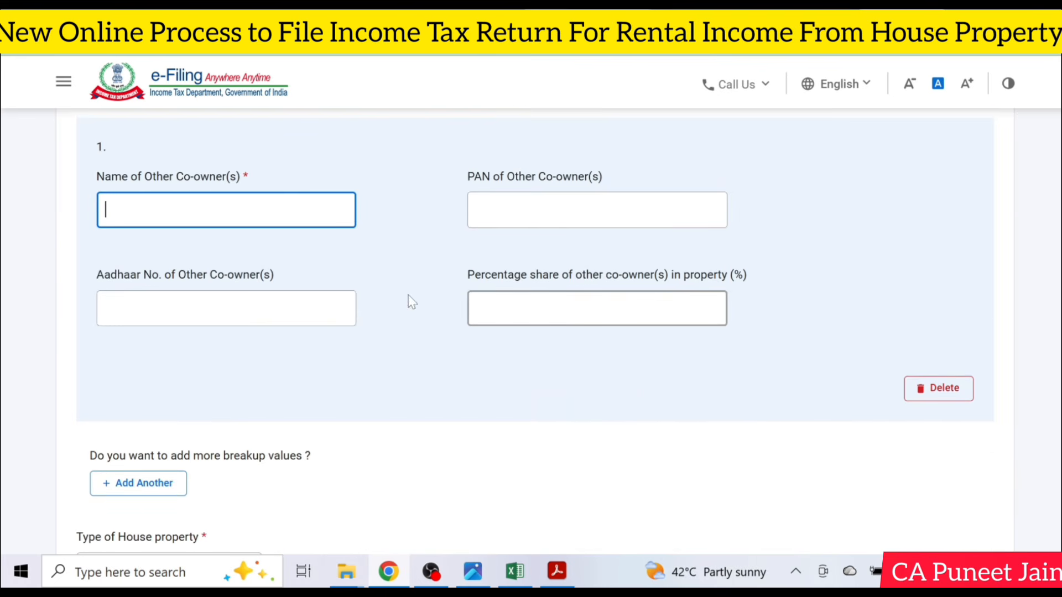
pyautogui.scroll(3, 409, 301)
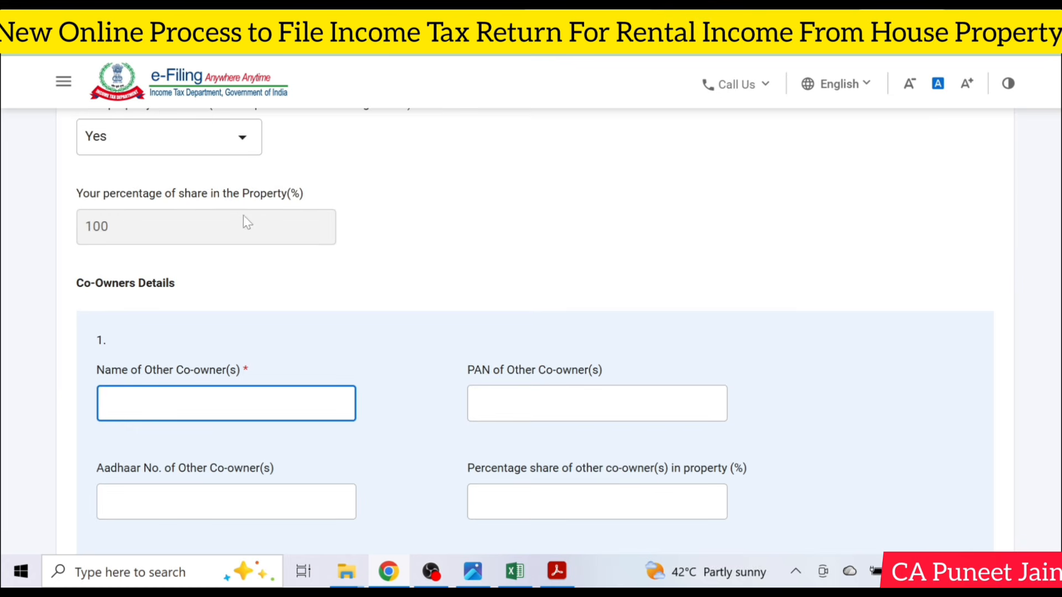
# - Set the property's co-owned answer to No and the type of house property to Let Out
pyautogui.click(161, 130)
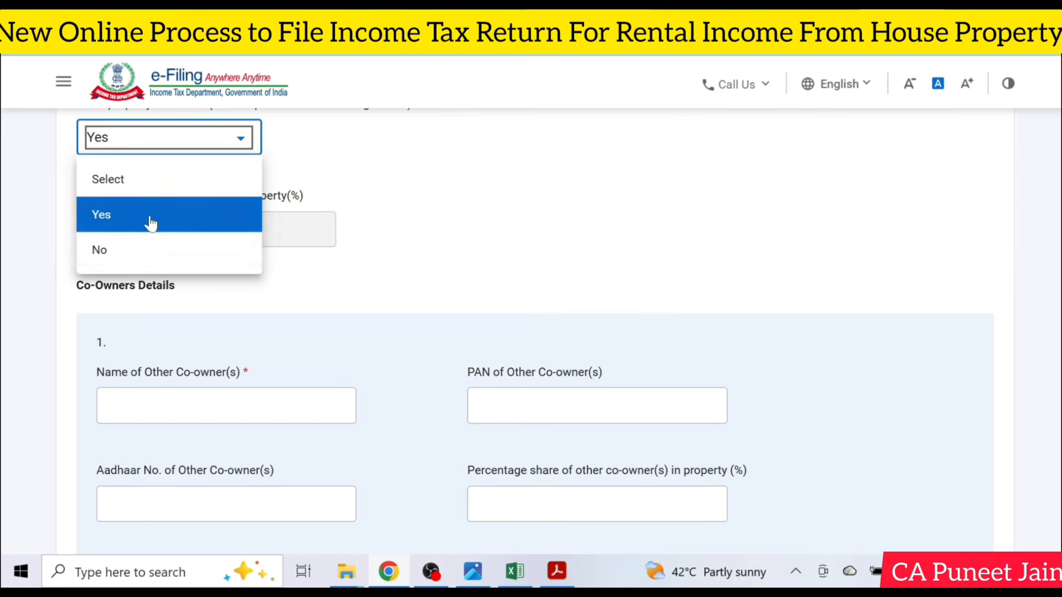
pyautogui.click(147, 252)
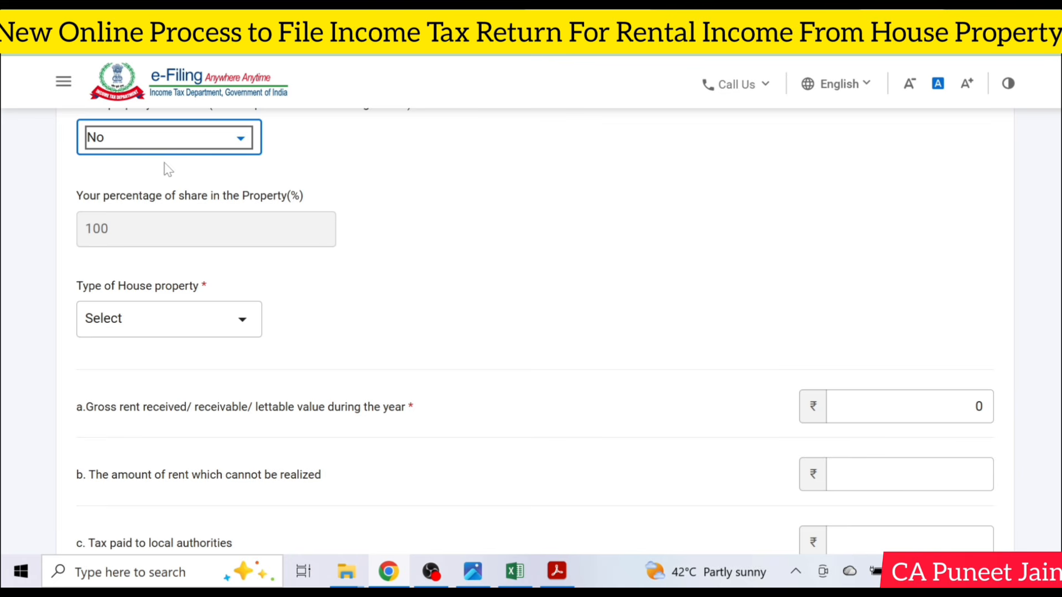
pyautogui.scroll(-3, 168, 169)
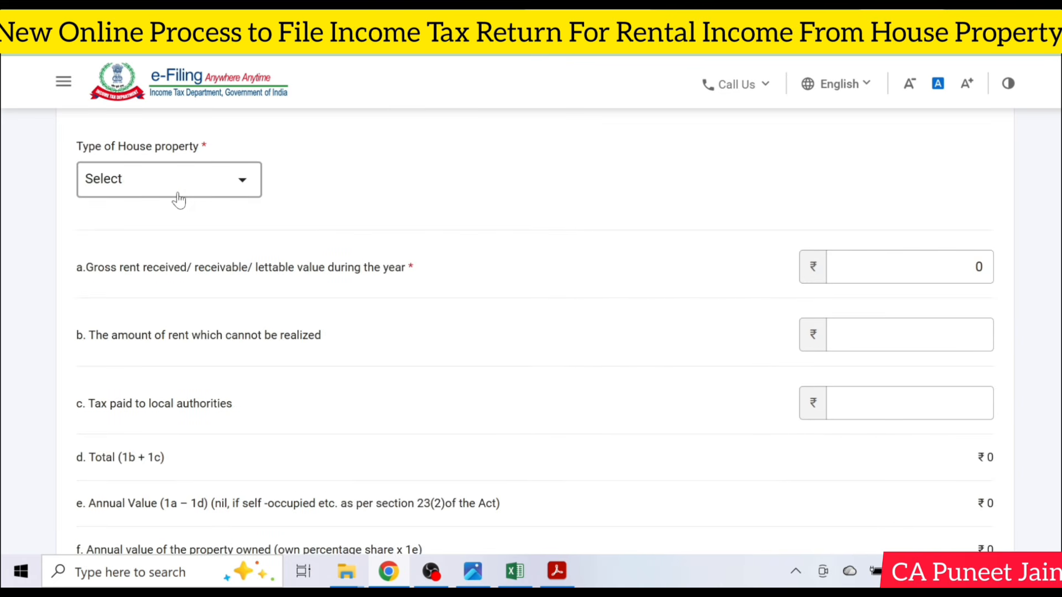
pyautogui.click(176, 195)
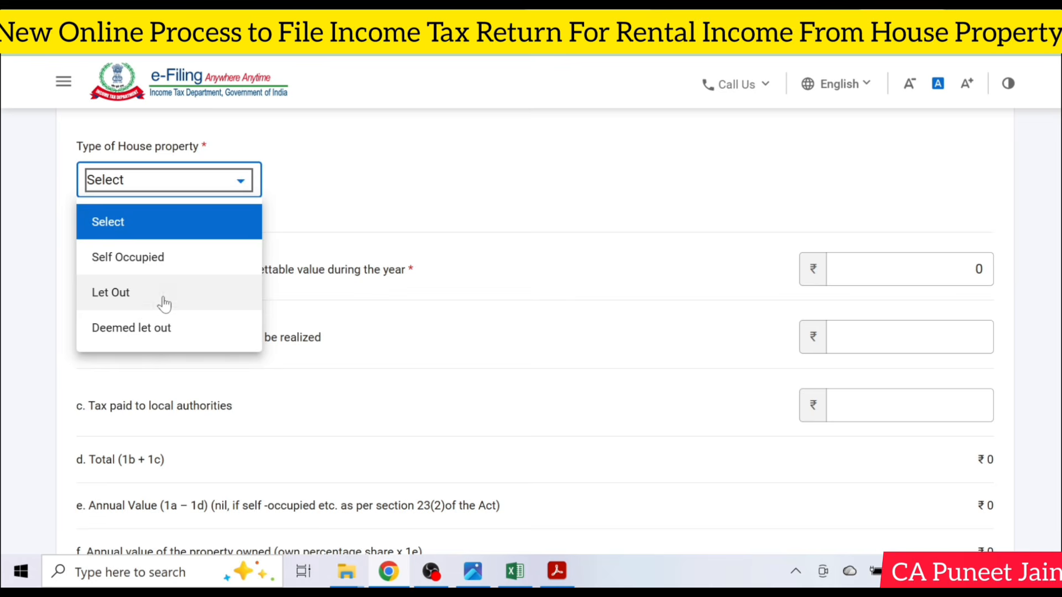
pyautogui.click(162, 299)
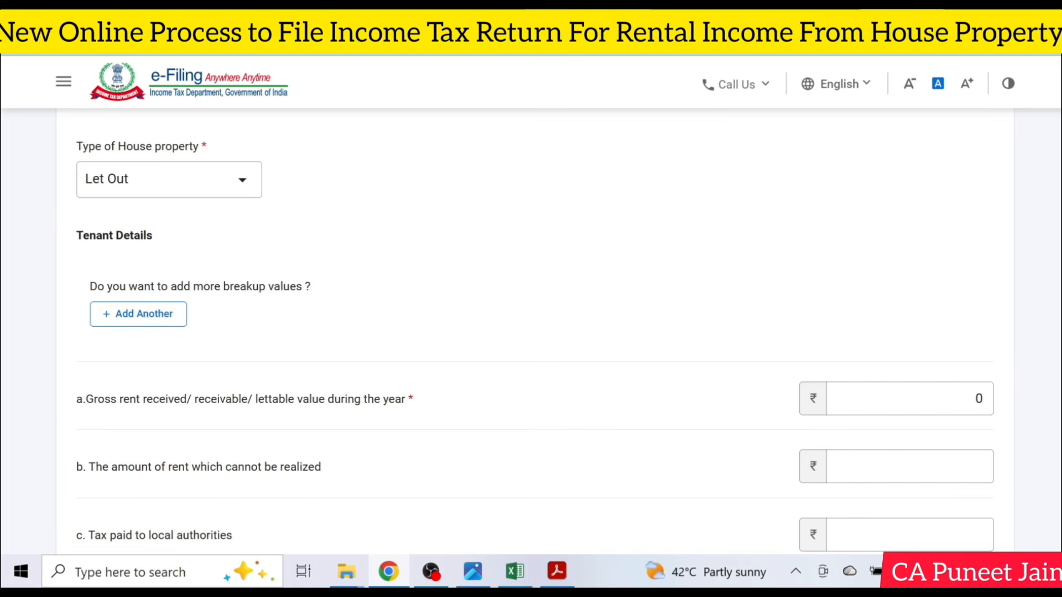
# - Add a blank tenant entry for the let-out property and review its name, PAN, Aadhaar and TAN fields
pyautogui.scroll(-1, 794, 294)
pyautogui.click(141, 276)
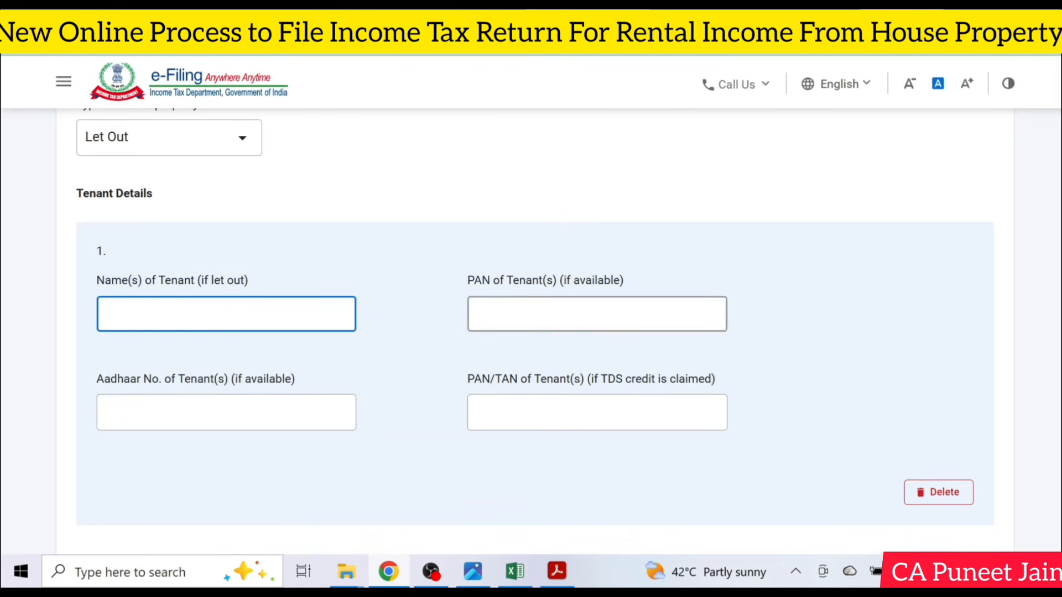
pyautogui.click(510, 311)
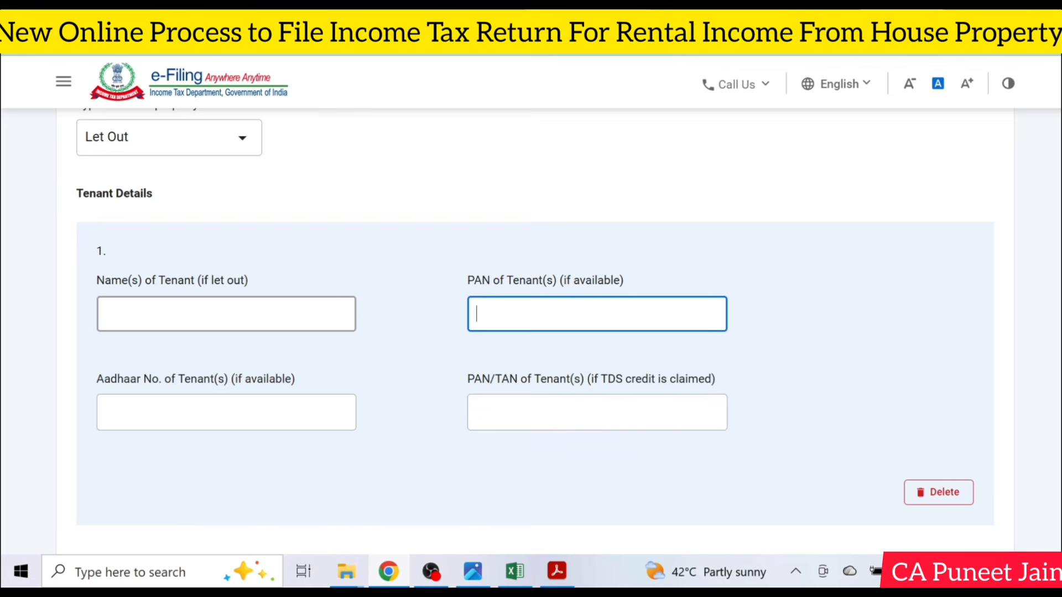
pyautogui.click(226, 314)
pyautogui.scroll(-2, 719, 268)
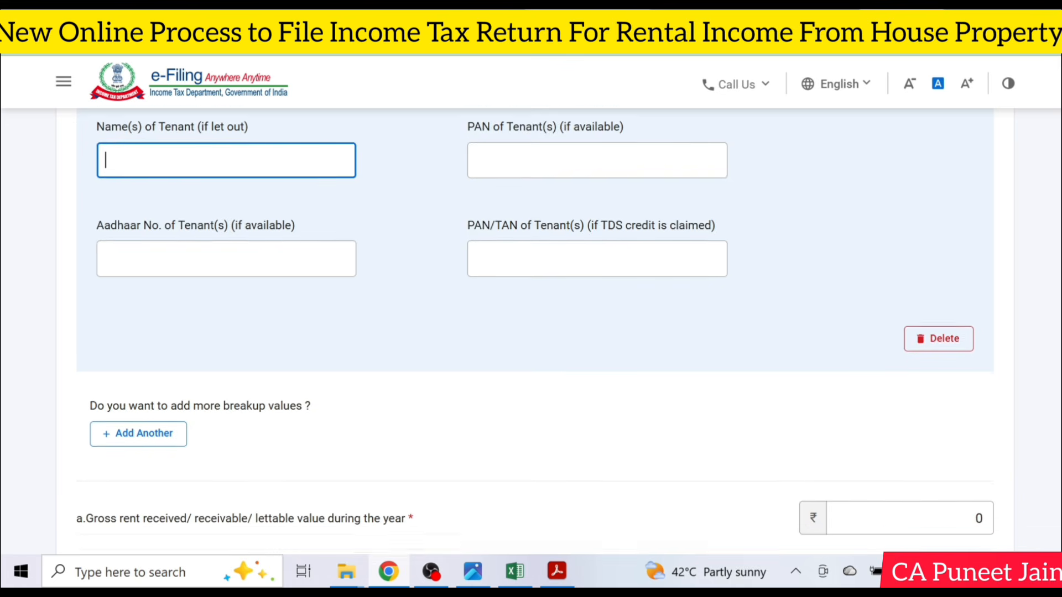
# - Enter 1200000 as the gross rent received or receivable during the year
pyautogui.scroll(-2, 968, 365)
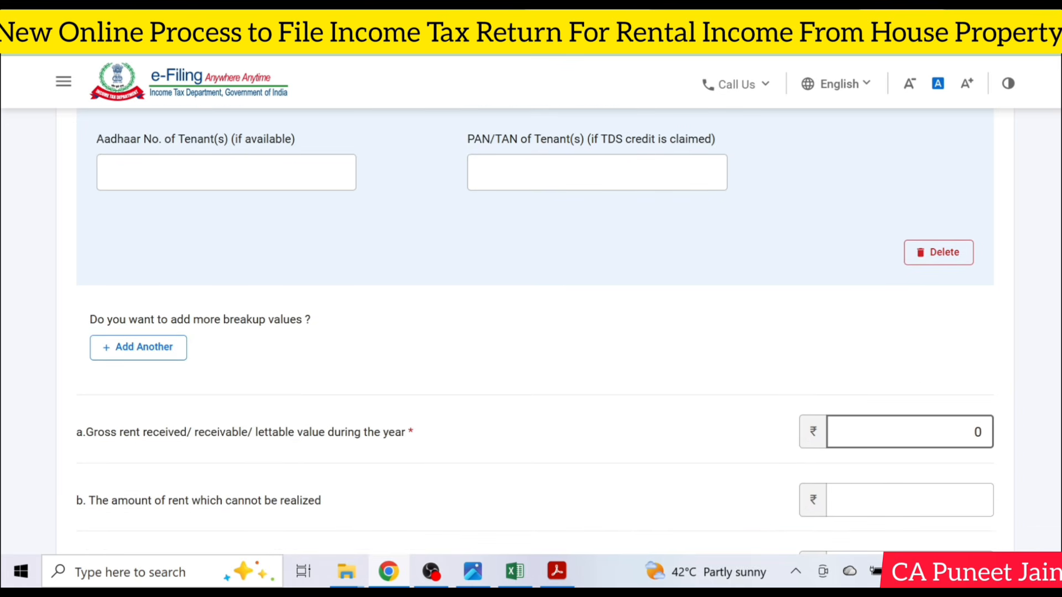
pyautogui.scroll(-5, 658, 290)
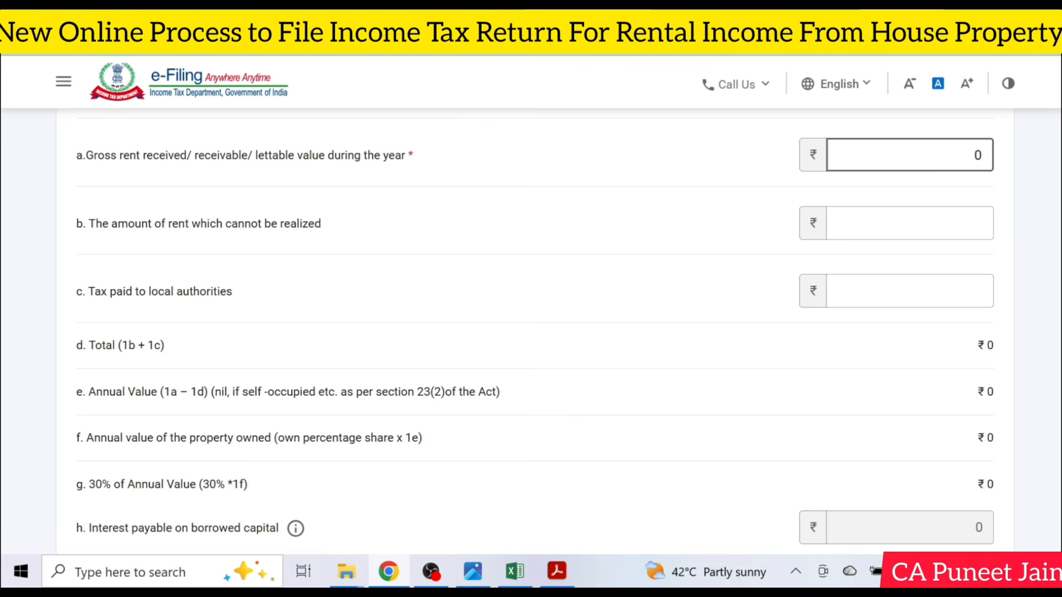
pyautogui.click(978, 156)
pyautogui.write('12')
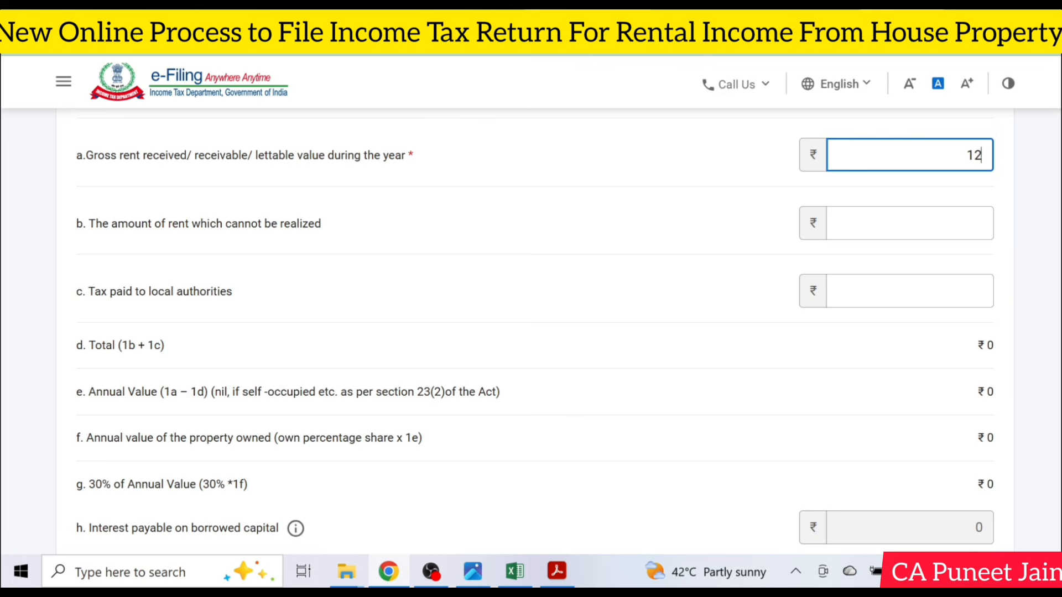
pyautogui.write('00000')
pyautogui.click(585, 231)
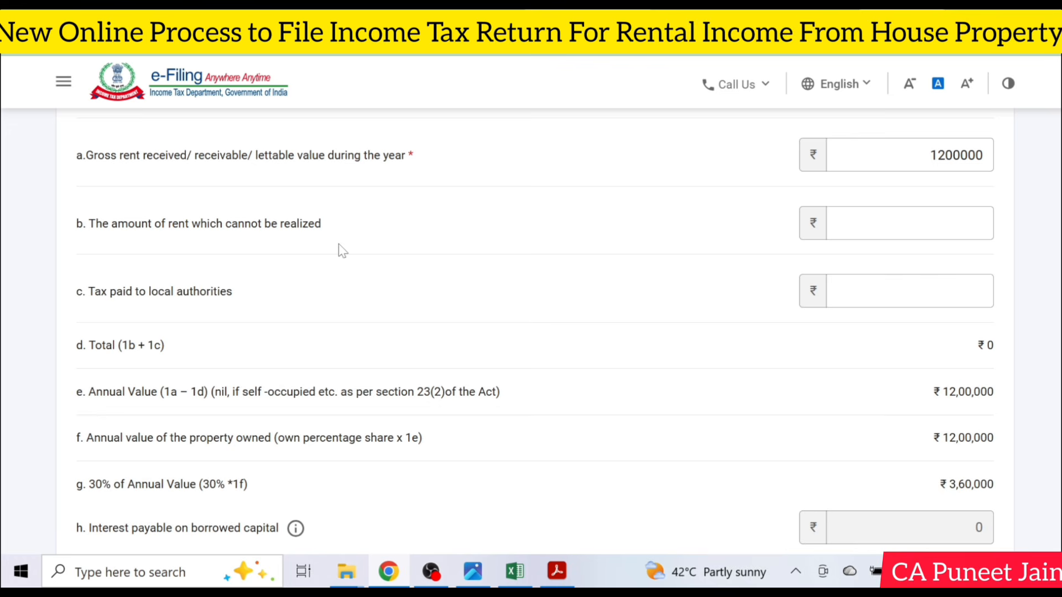
# - Enter 0 for both the rent which cannot be realized and the tax paid to local authorities
pyautogui.click(885, 224)
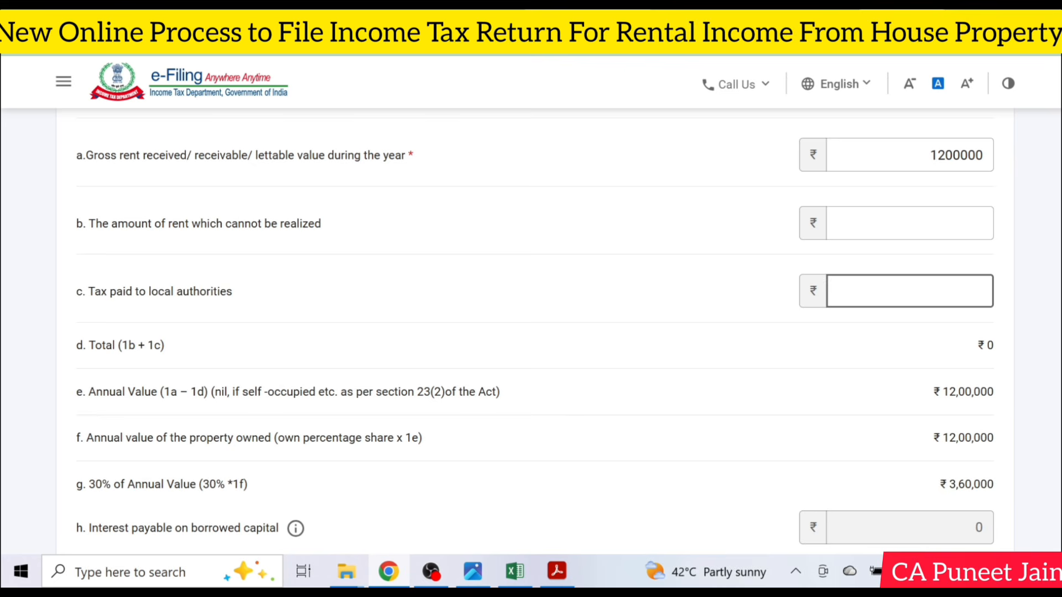
pyautogui.click(984, 224)
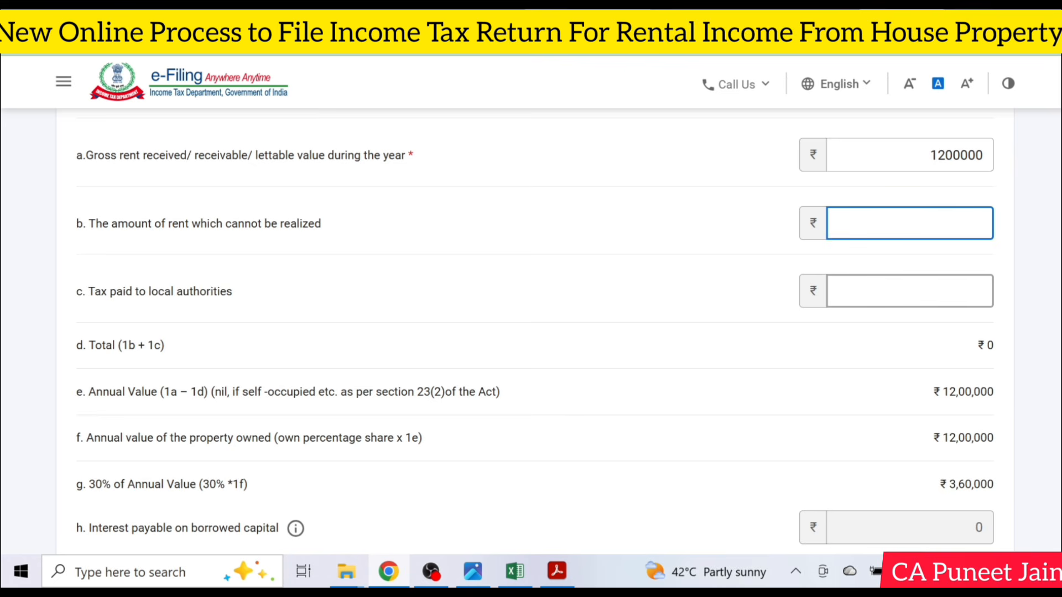
pyautogui.write('0')
pyautogui.click(982, 291)
pyautogui.write('0')
pyautogui.click(761, 360)
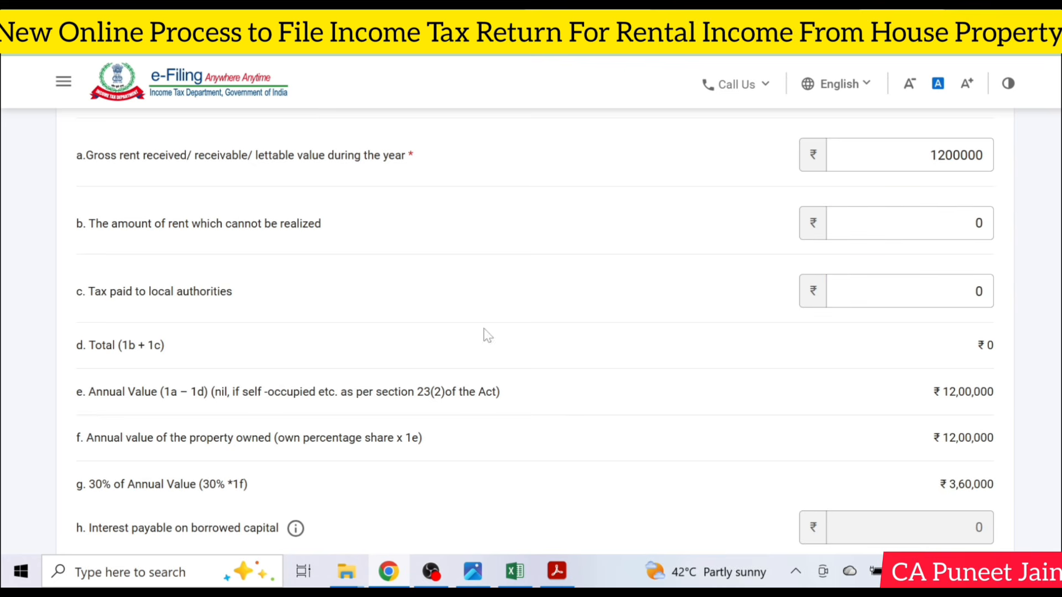
# - Expand Section 24(b) - Interest on borrowed capital and add a loan entry to it
pyautogui.scroll(-1, 531, 331)
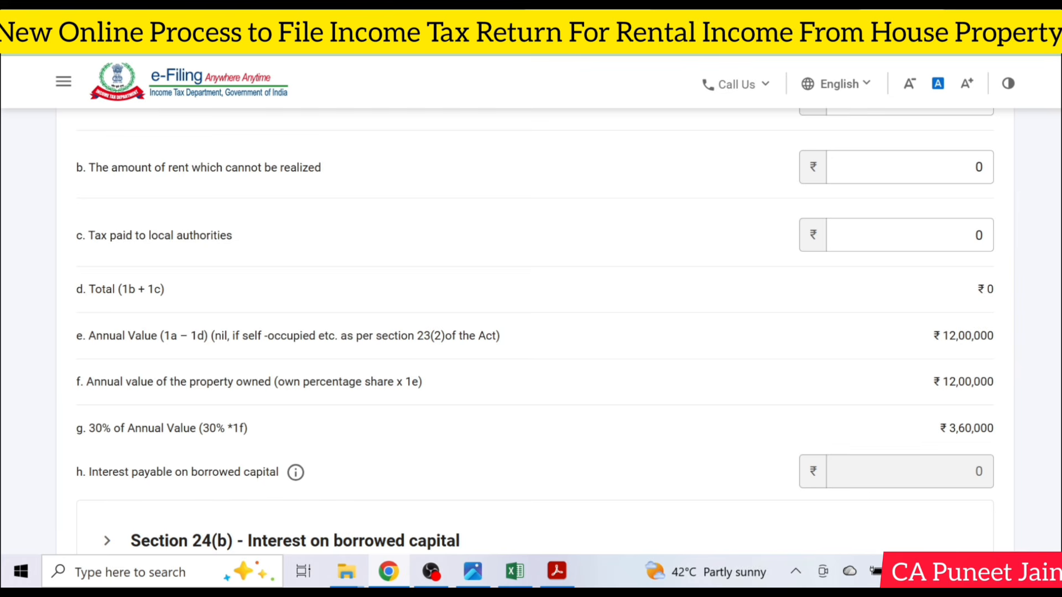
pyautogui.scroll(-2, 739, 367)
pyautogui.scroll(-1, 553, 421)
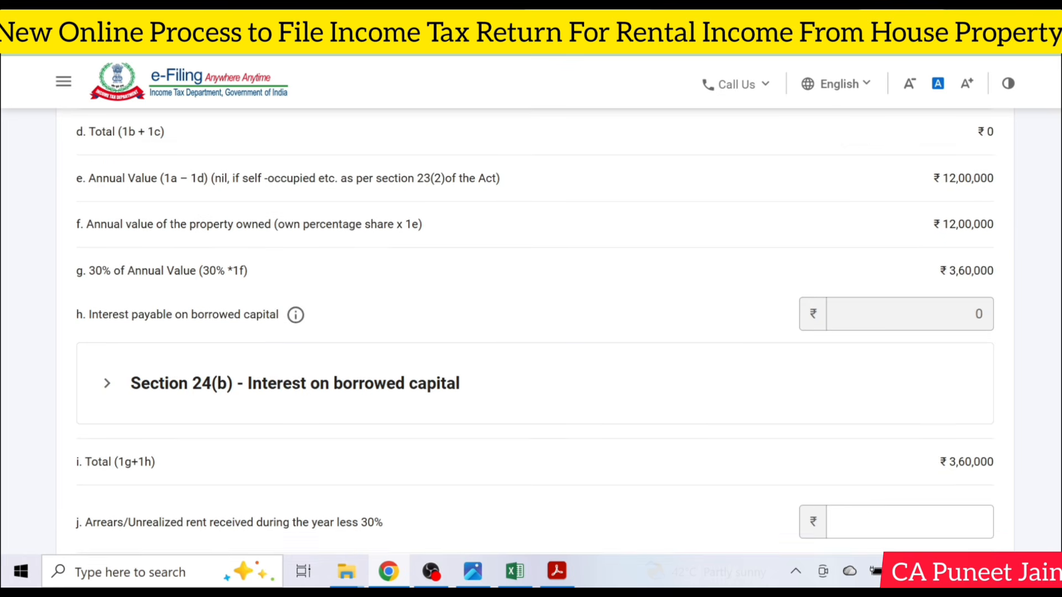
pyautogui.click(107, 381)
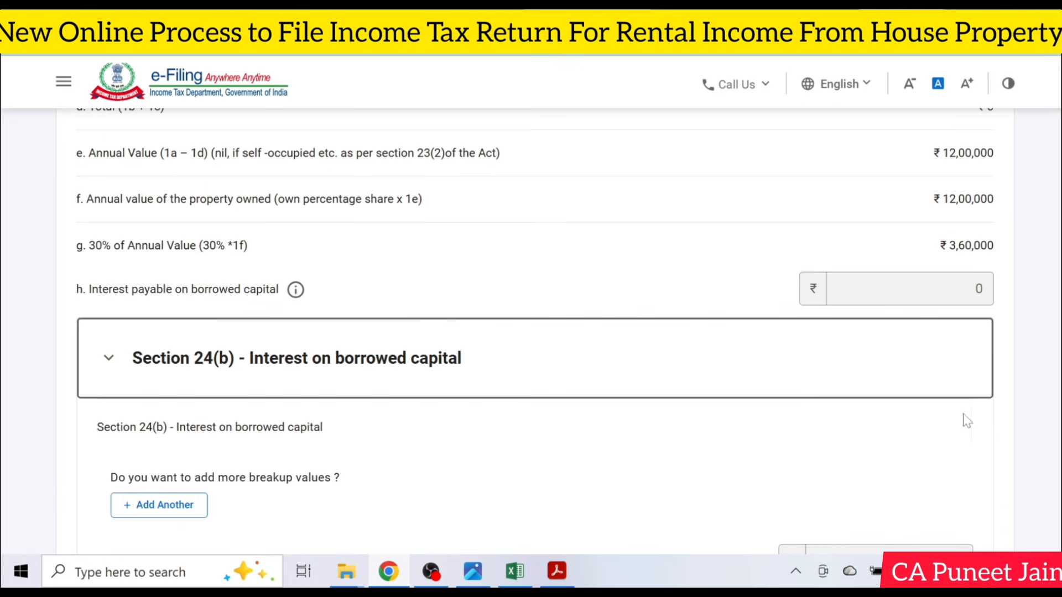
pyautogui.scroll(-1, 963, 423)
pyautogui.scroll(-1, 696, 430)
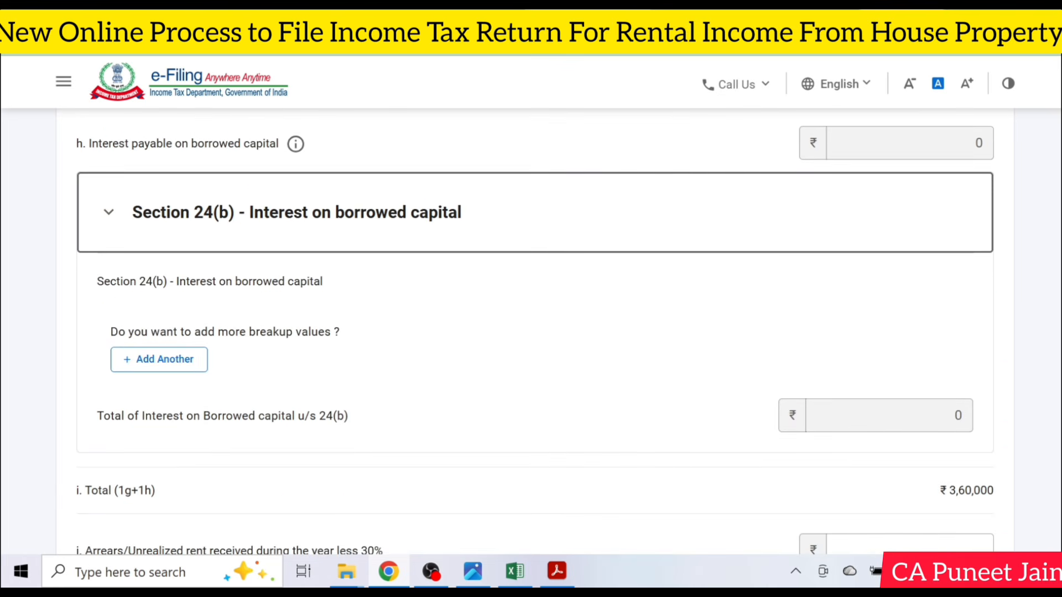
pyautogui.click(174, 365)
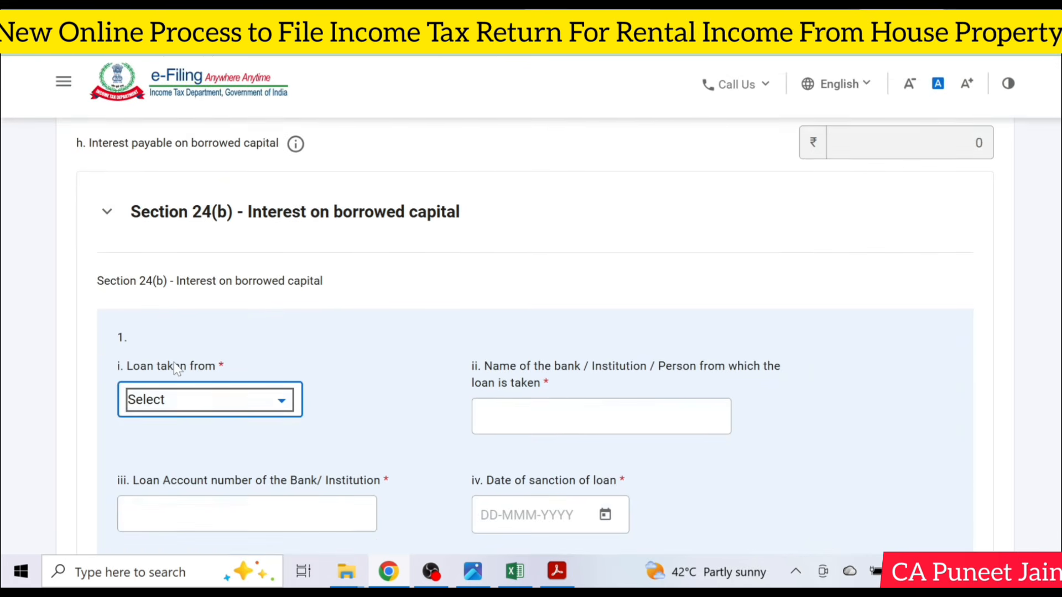
# - Set the loan source to Bank and review the entry's lender name, loan account number, sanction date and loan amount fields
pyautogui.click(254, 406)
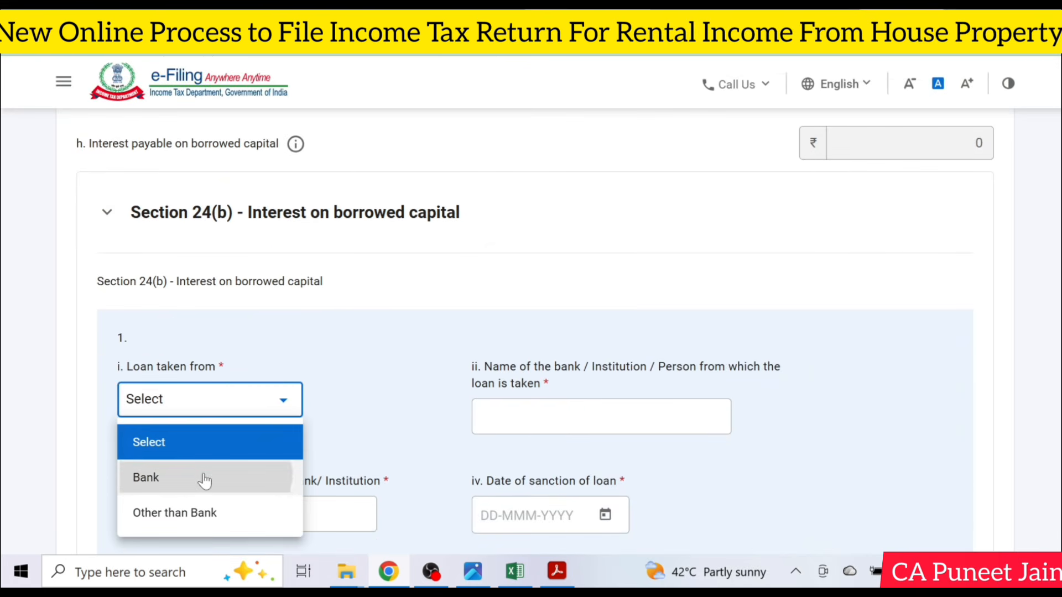
pyautogui.click(204, 477)
pyautogui.click(221, 403)
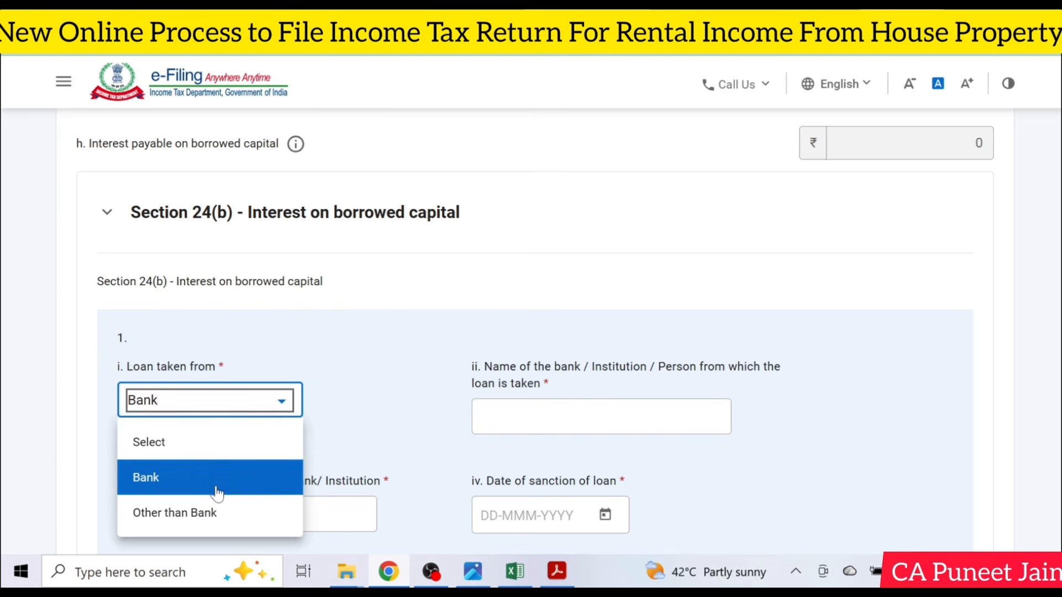
pyautogui.click(532, 430)
pyautogui.scroll(-2, 1029, 399)
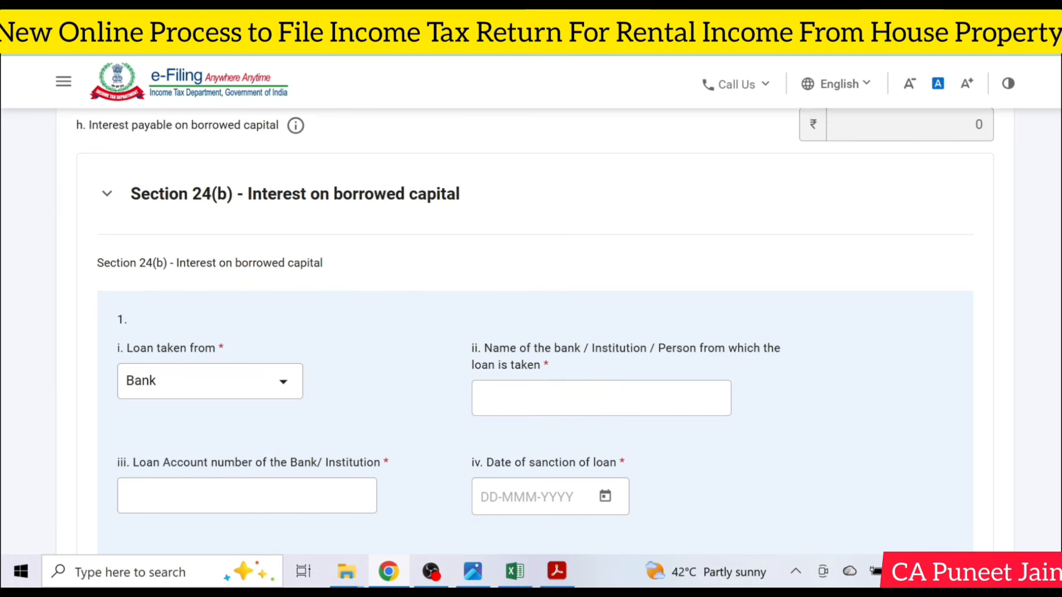
pyautogui.click(590, 327)
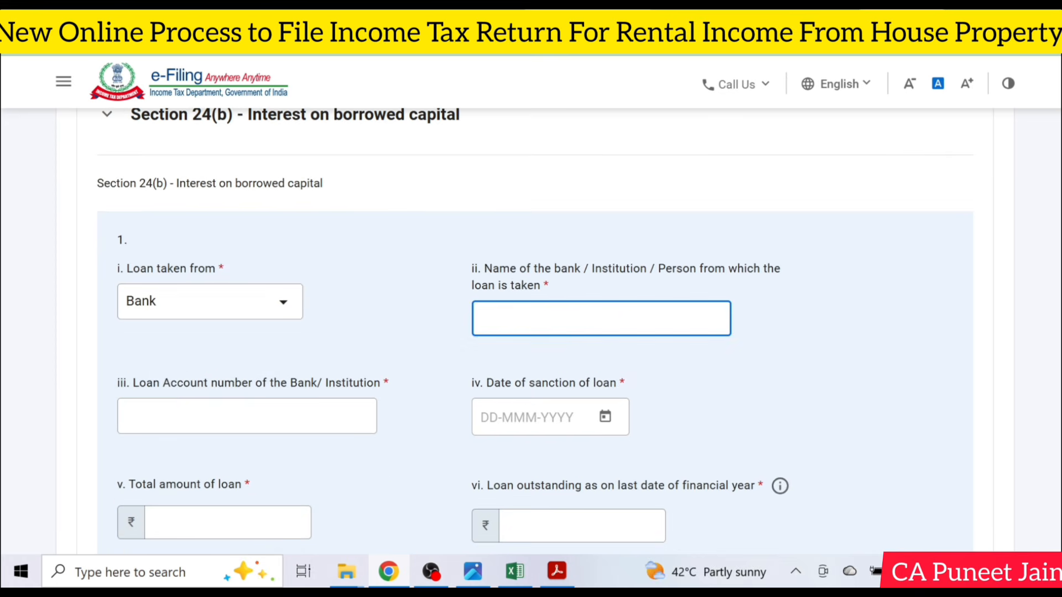
pyautogui.click(247, 417)
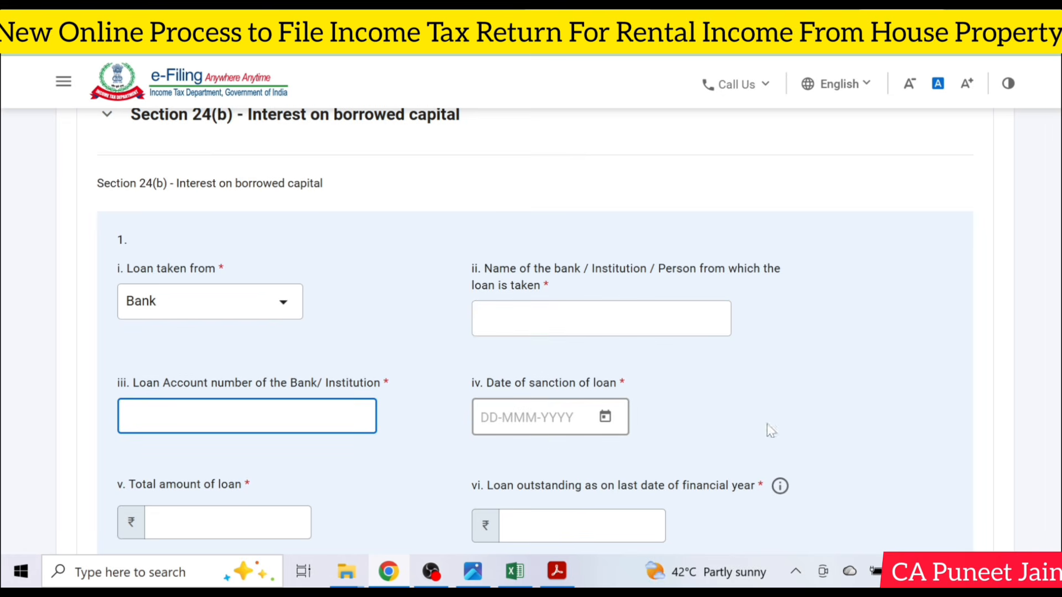
pyautogui.scroll(-1, 772, 430)
pyautogui.scroll(-2, 949, 435)
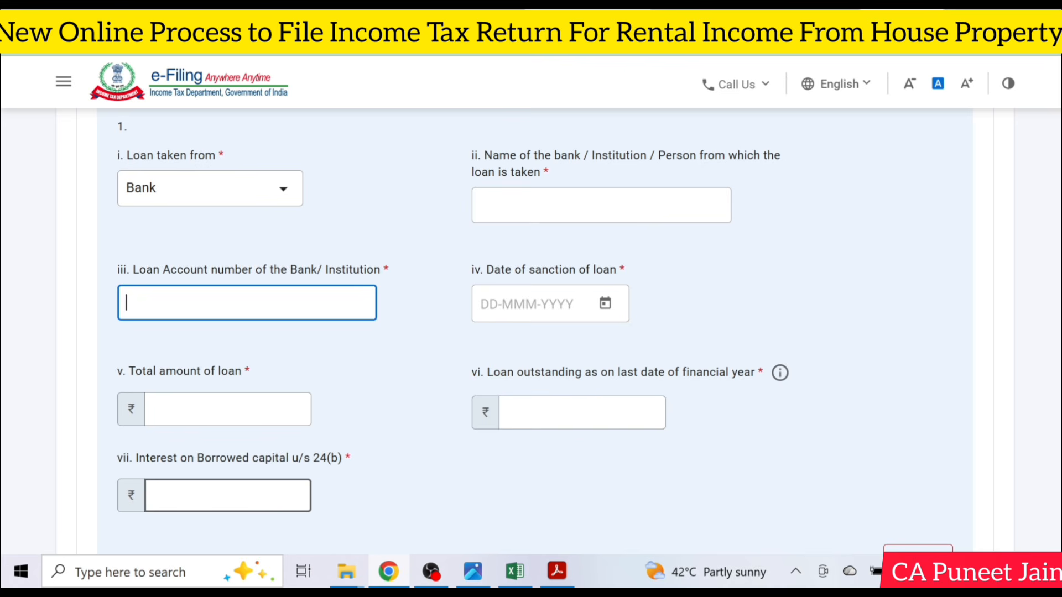
# - Enter 200000 as the interest on borrowed capital u/s 24(b) for the bank loan
pyautogui.click(227, 495)
pyautogui.write('2000')
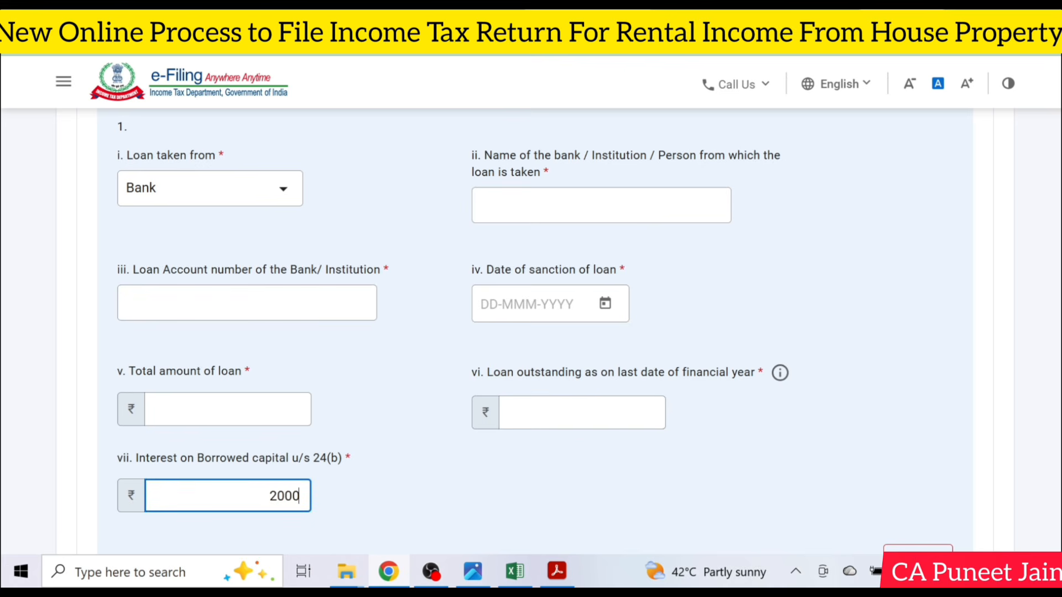
pyautogui.write('00')
pyautogui.click(438, 496)
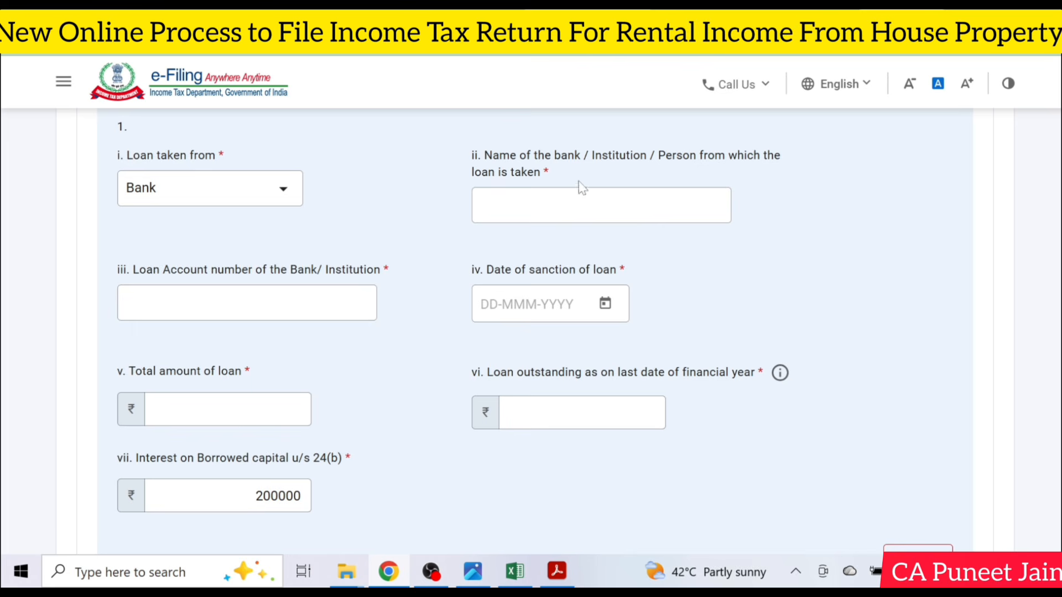
# - Review the saved house property computation and loan details, and confirm the Gross Total Income schedule
pyautogui.scroll(-3, 535, 332)
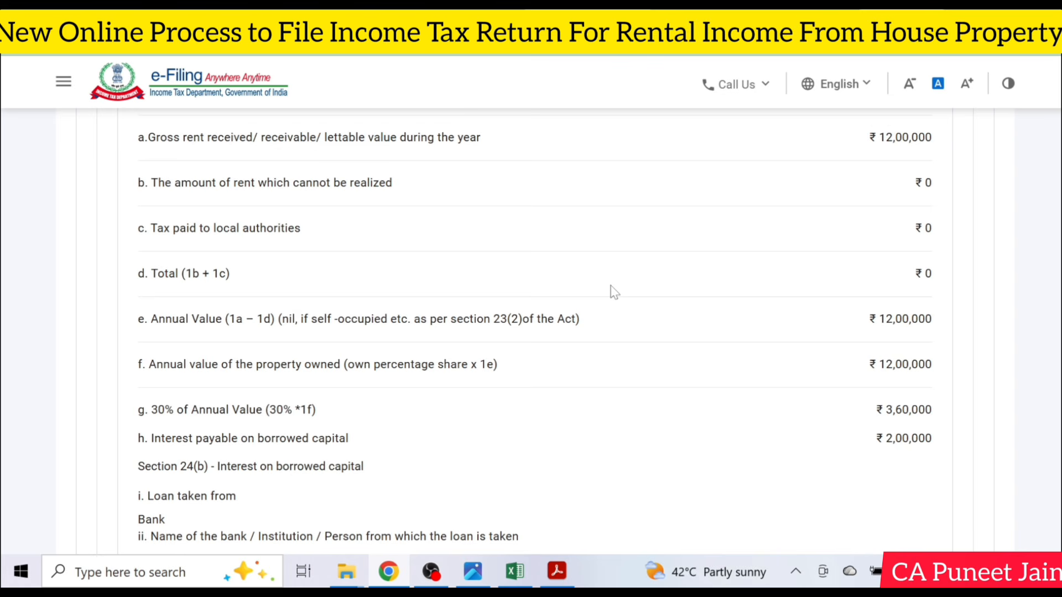
pyautogui.scroll(-3, 535, 332)
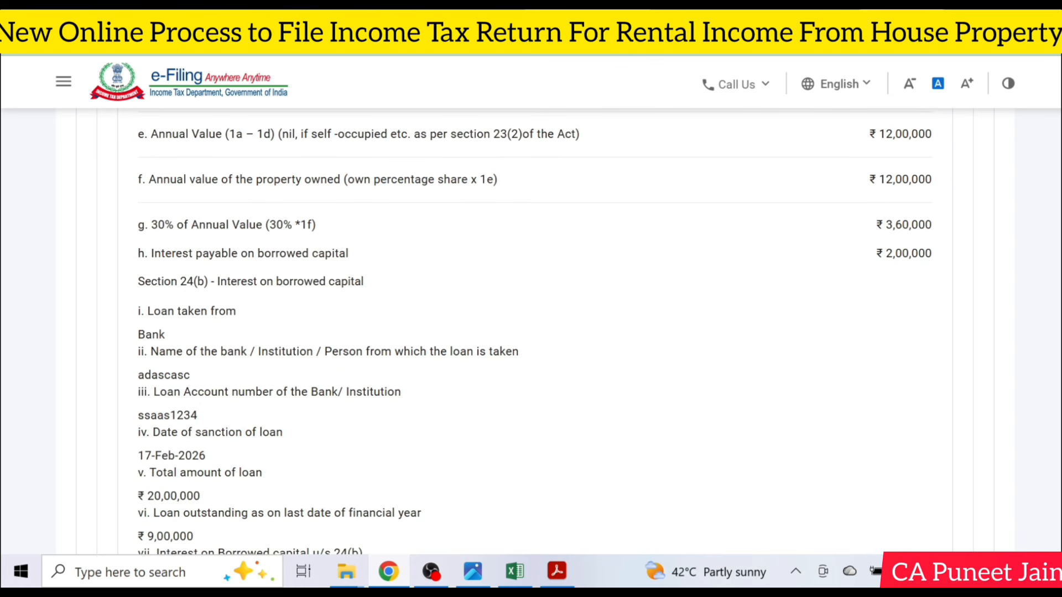
pyautogui.scroll(-3, 535, 332)
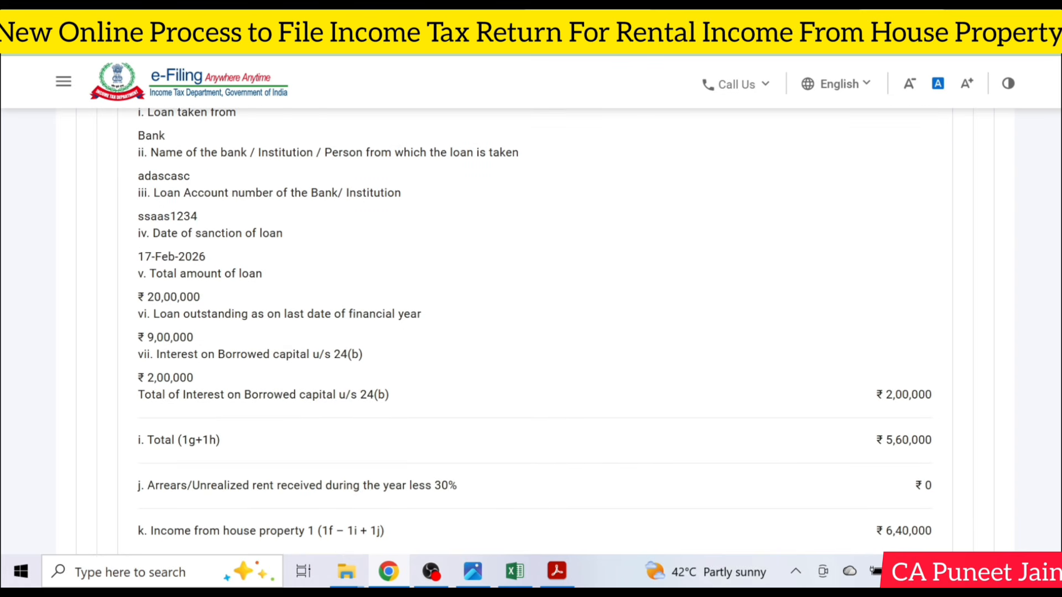
pyautogui.scroll(-3, 535, 332)
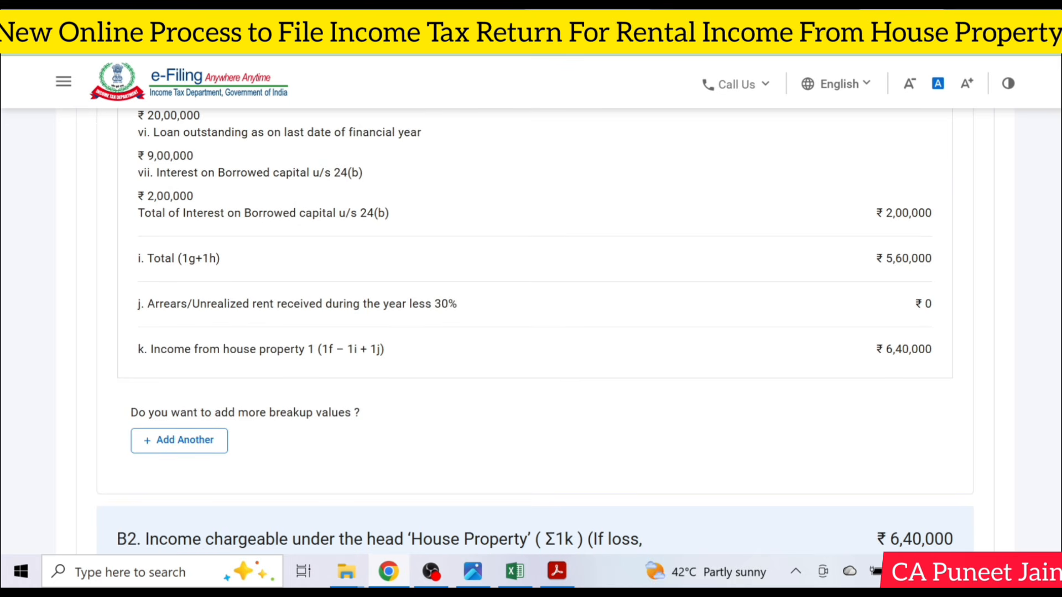
pyautogui.scroll(-4, 534, 332)
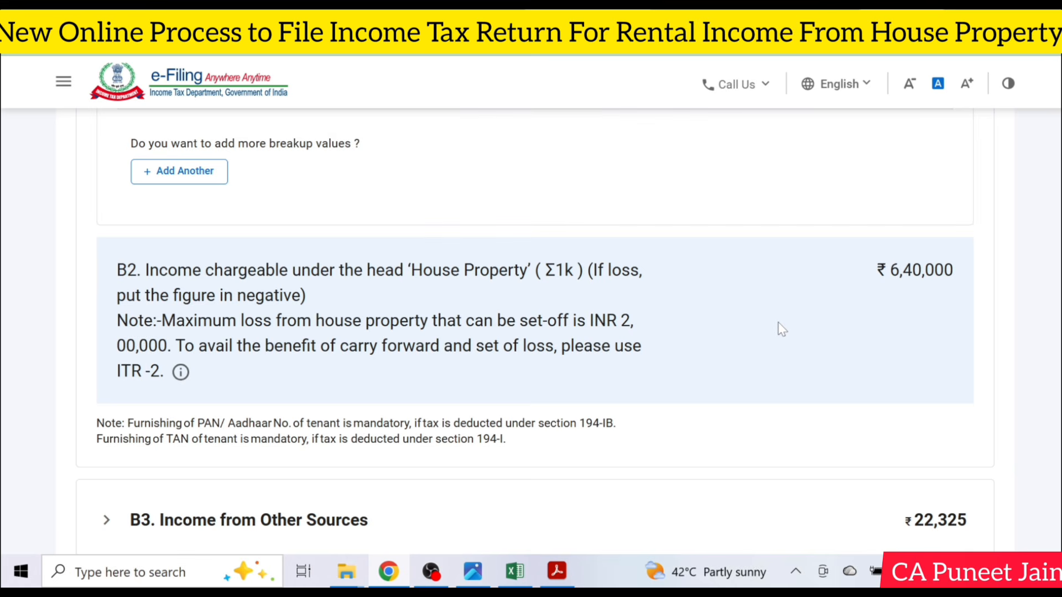
pyautogui.scroll(-7, 789, 328)
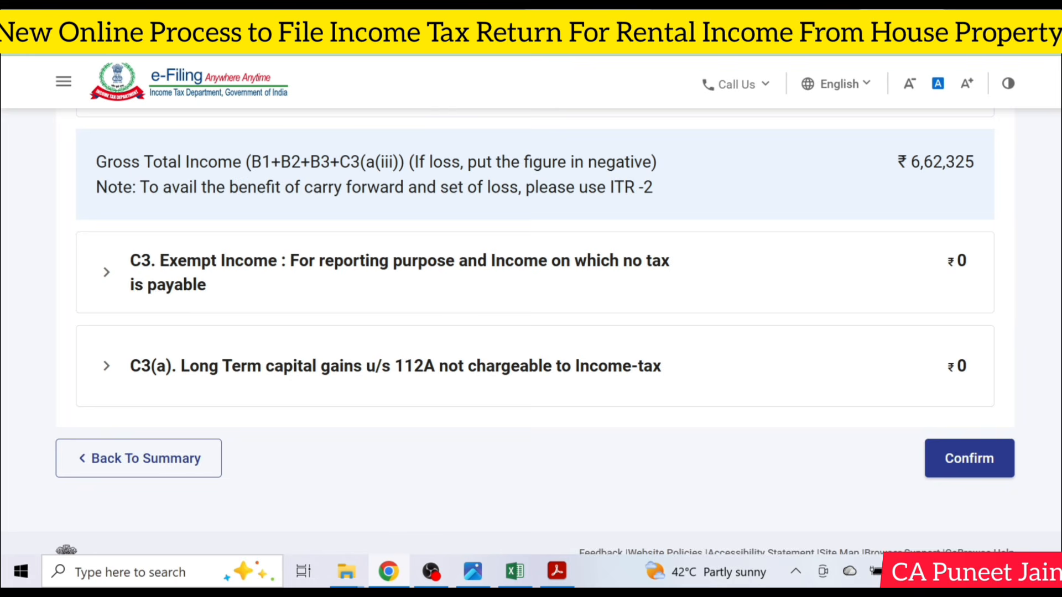
pyautogui.click(984, 474)
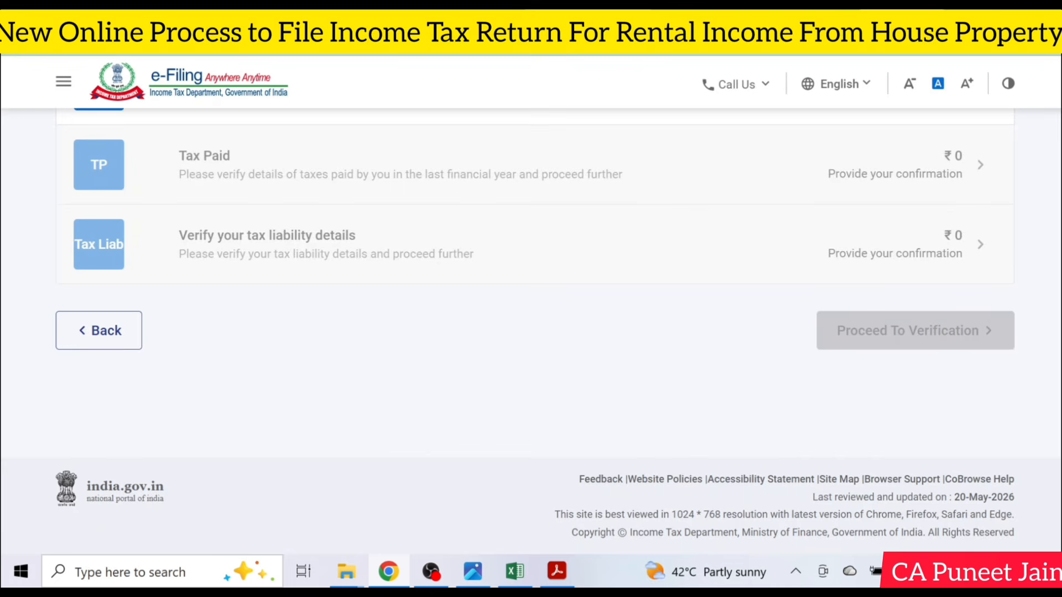
# - Open the Total Deductions schedule from the return summary and confirm it without adding any deduction
pyautogui.scroll(3, 534, 331)
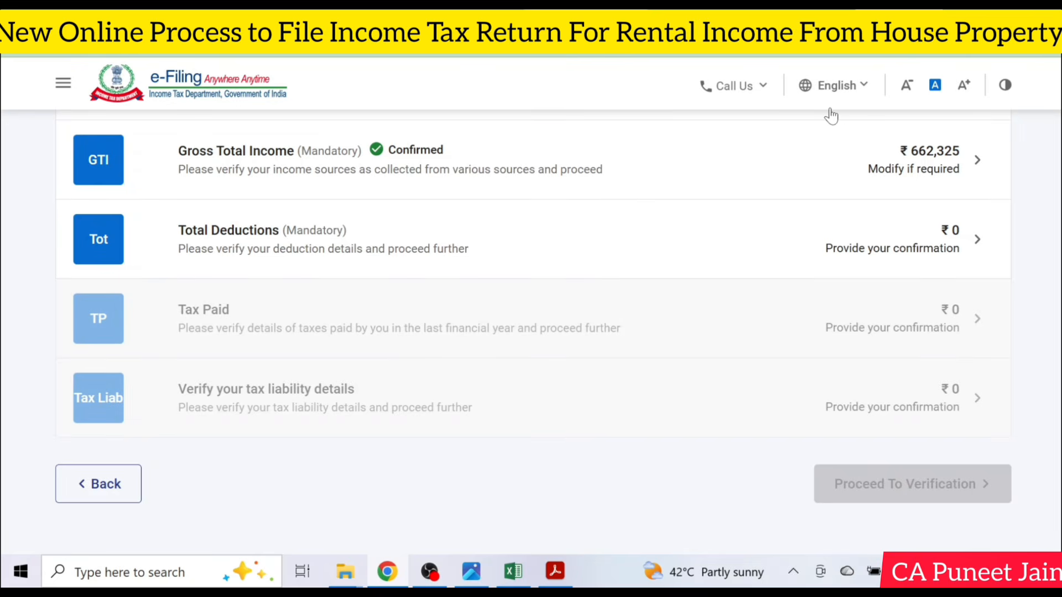
pyautogui.click(784, 234)
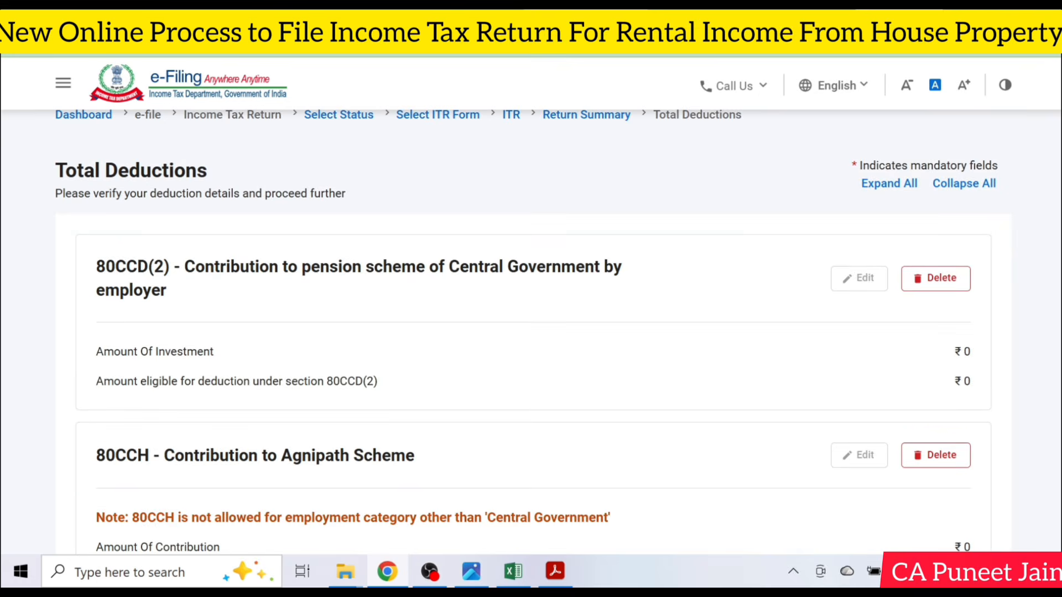
pyautogui.scroll(-15, 960, 403)
pyautogui.click(962, 387)
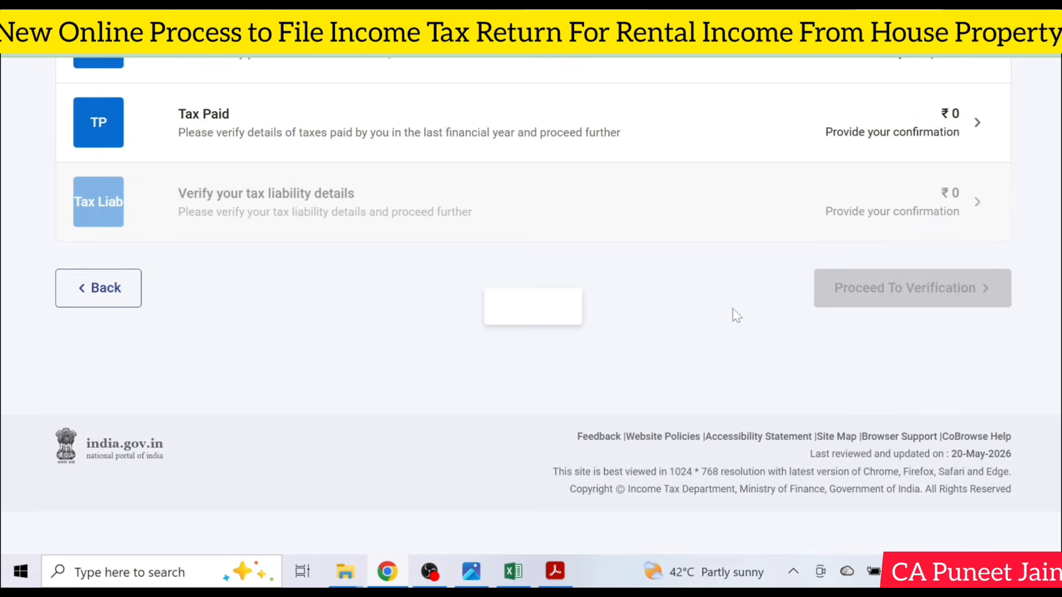
# - Review the TDS, TCS, advance tax and self-assessment tax sections of the Tax Paid schedule and confirm it
pyautogui.click(892, 162)
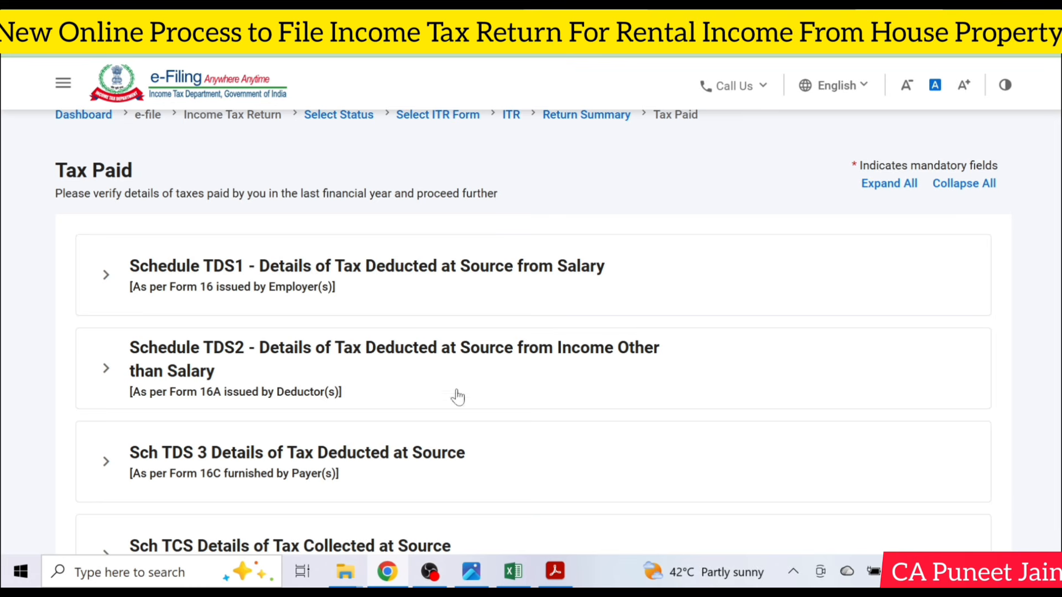
pyautogui.scroll(-2, 690, 334)
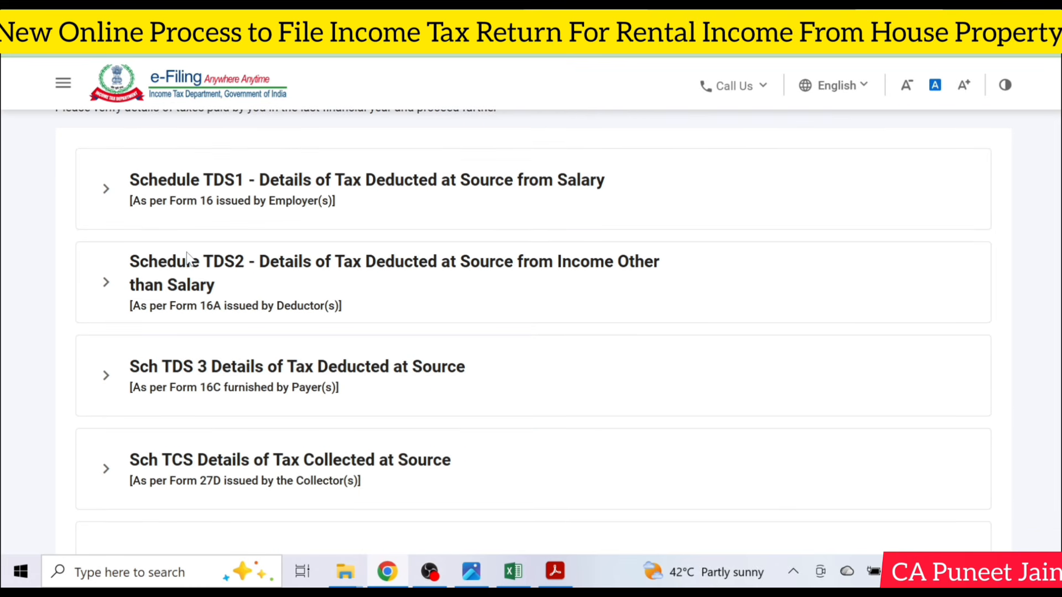
pyautogui.scroll(-1, 675, 247)
pyautogui.scroll(-2, 533, 329)
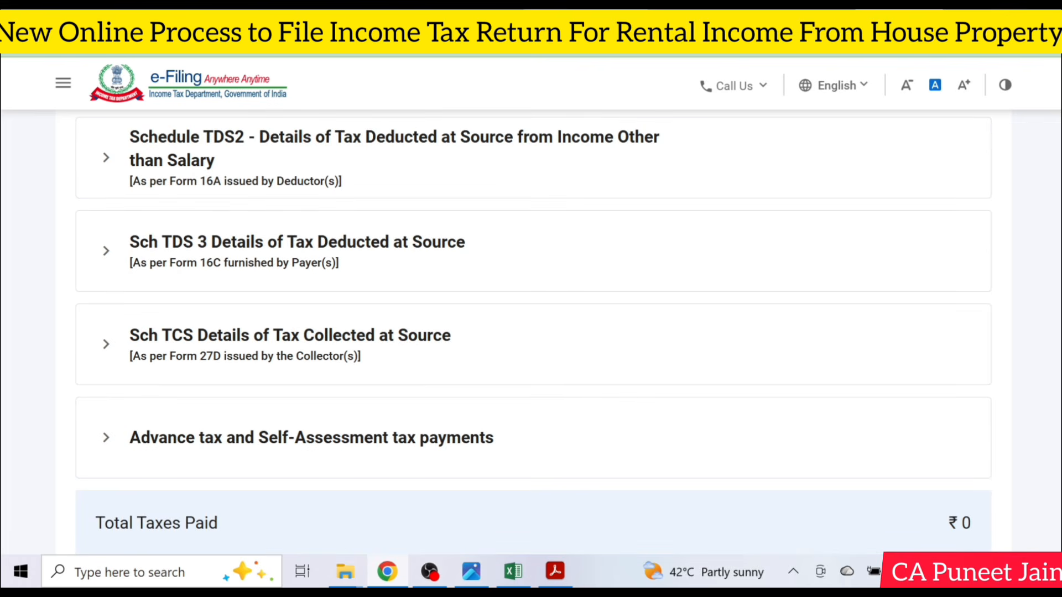
pyautogui.scroll(-1, 956, 365)
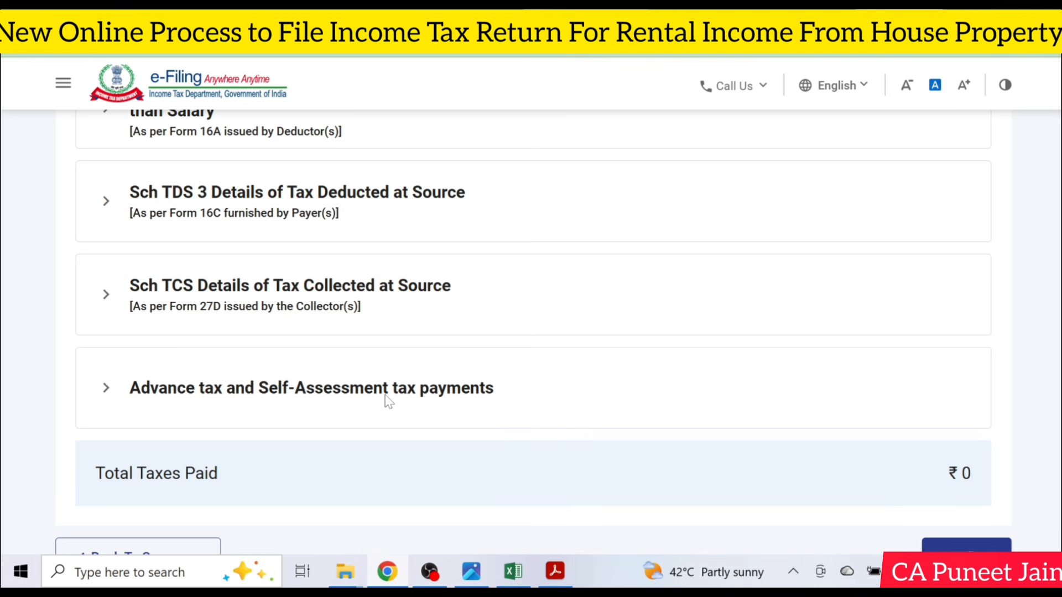
pyautogui.scroll(3, 1043, 356)
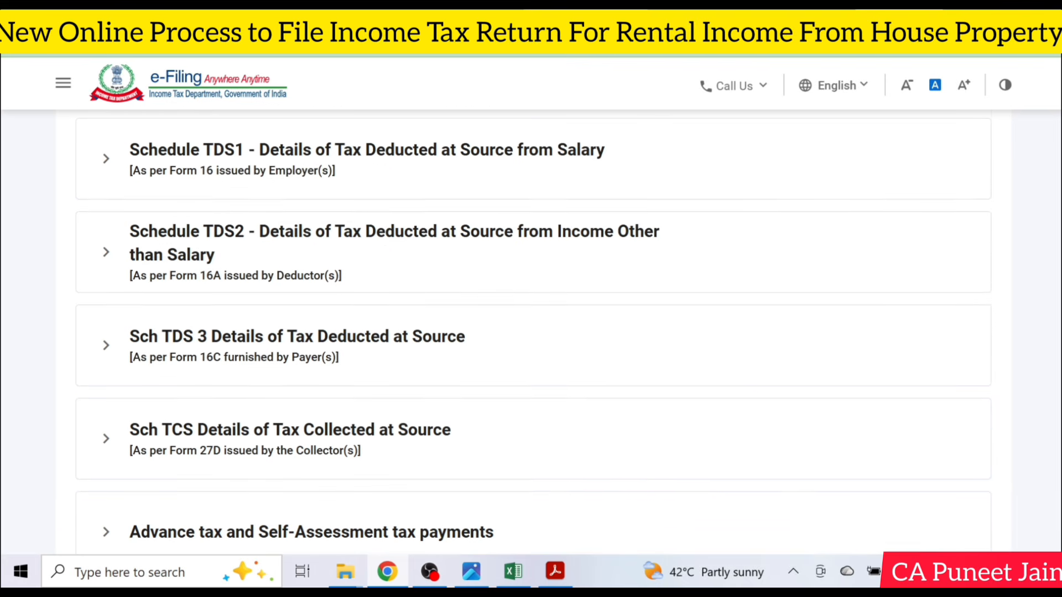
pyautogui.scroll(-5, 533, 327)
pyautogui.scroll(3, 532, 326)
pyautogui.scroll(-4, 533, 327)
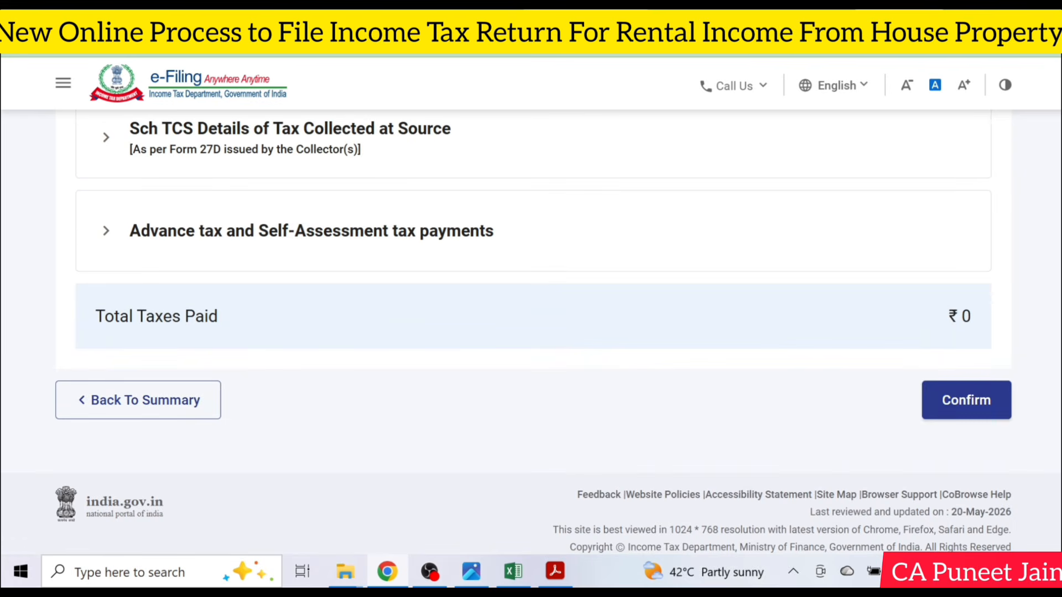
pyautogui.click(976, 415)
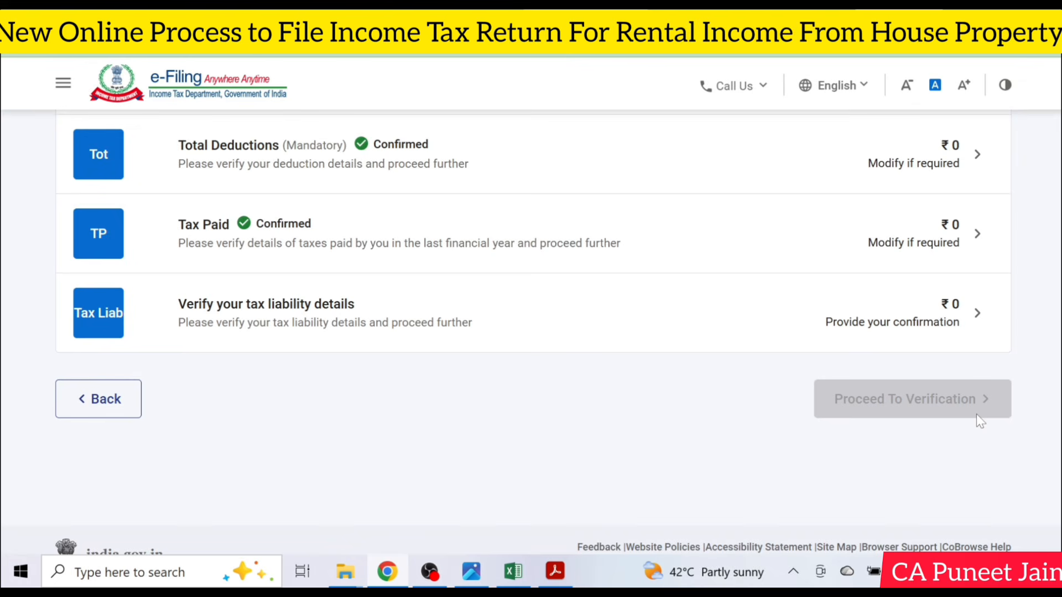
# - Open the tax liability details from the return summary, review the tax, rebate, interest and fee computation, and confirm the schedule
pyautogui.click(976, 318)
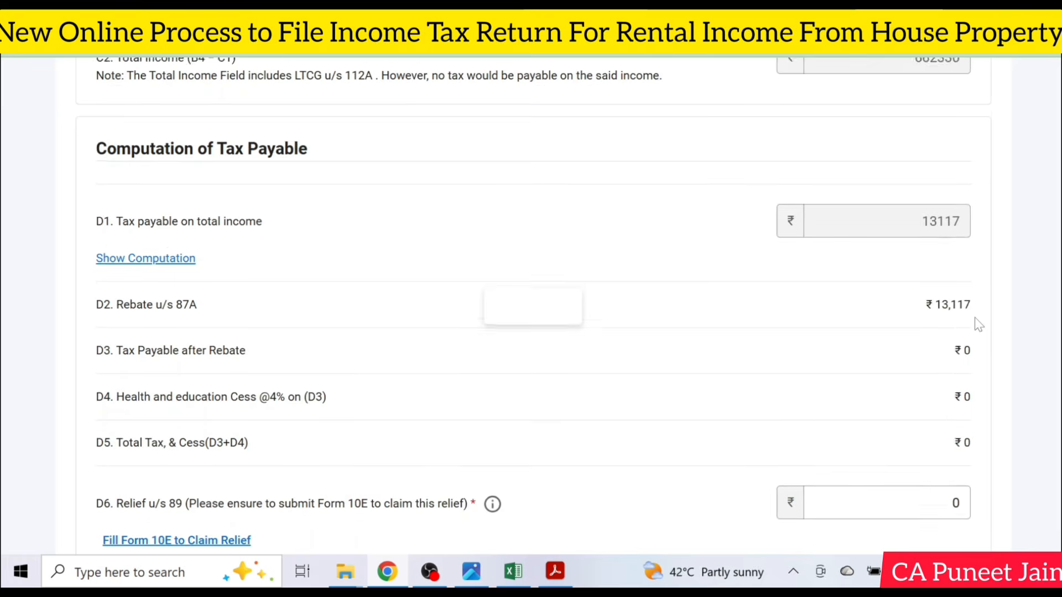
pyautogui.scroll(-4, 978, 325)
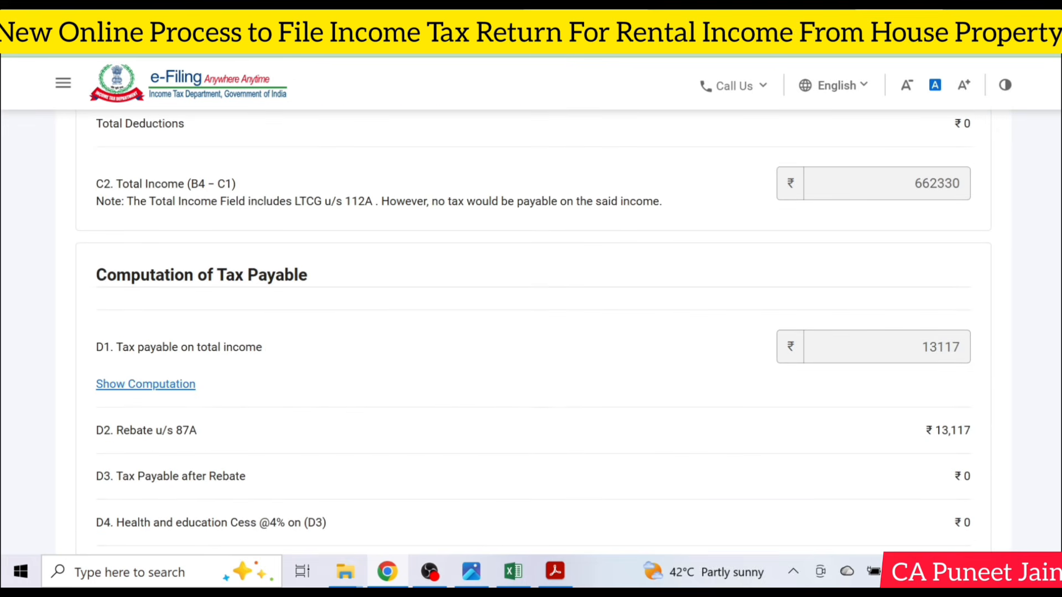
pyautogui.scroll(-8, 535, 334)
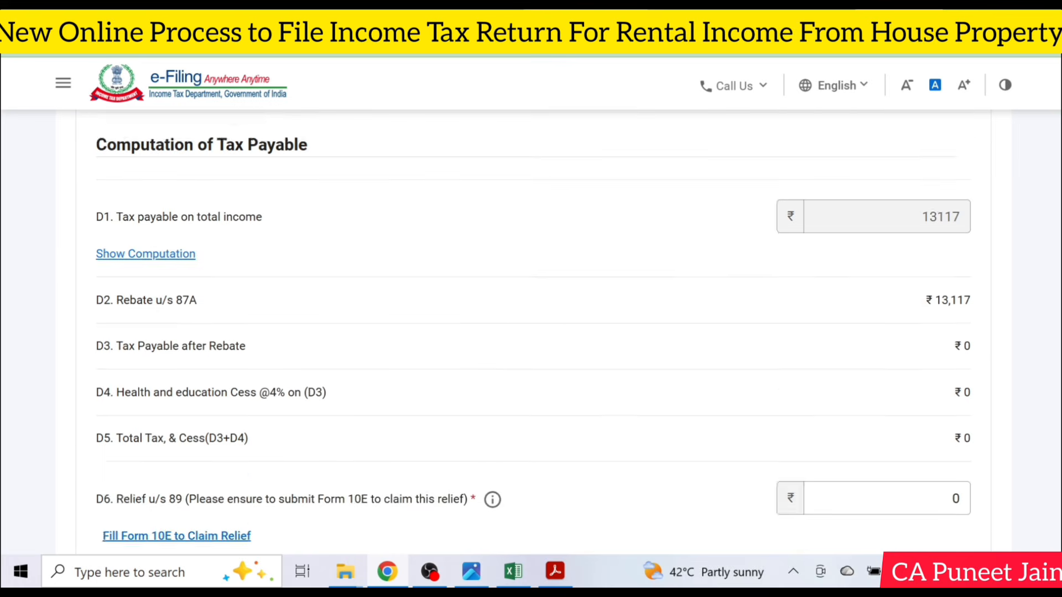
pyautogui.scroll(-7, 534, 333)
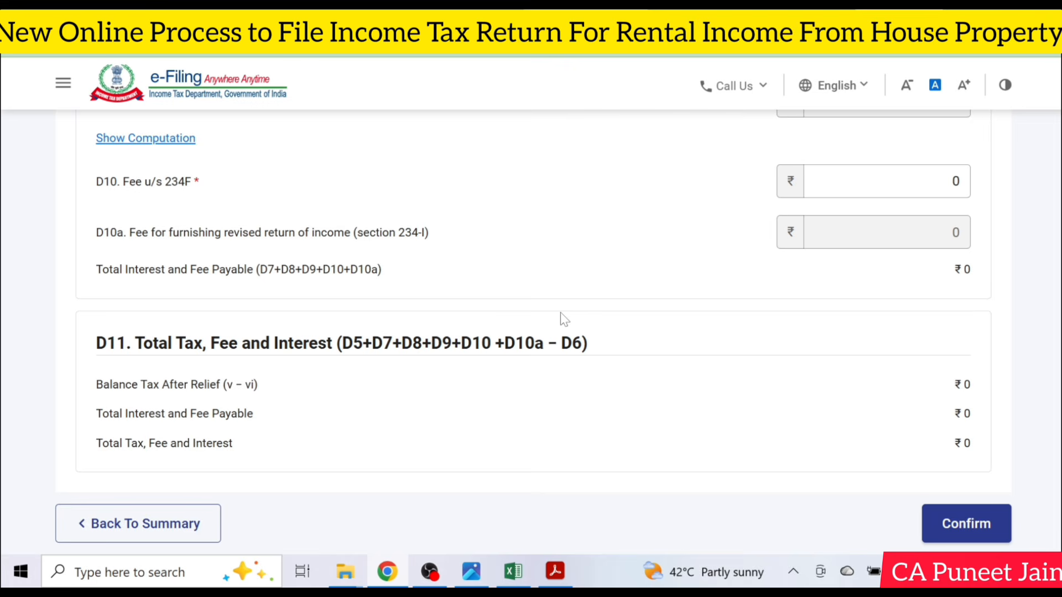
pyautogui.scroll(-2, 560, 313)
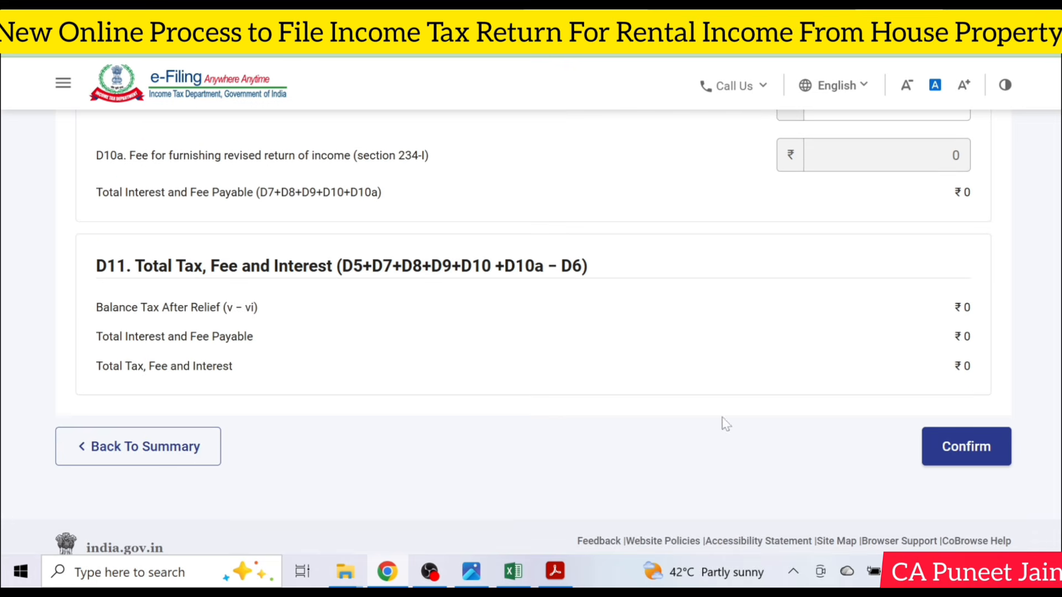
pyautogui.click(972, 454)
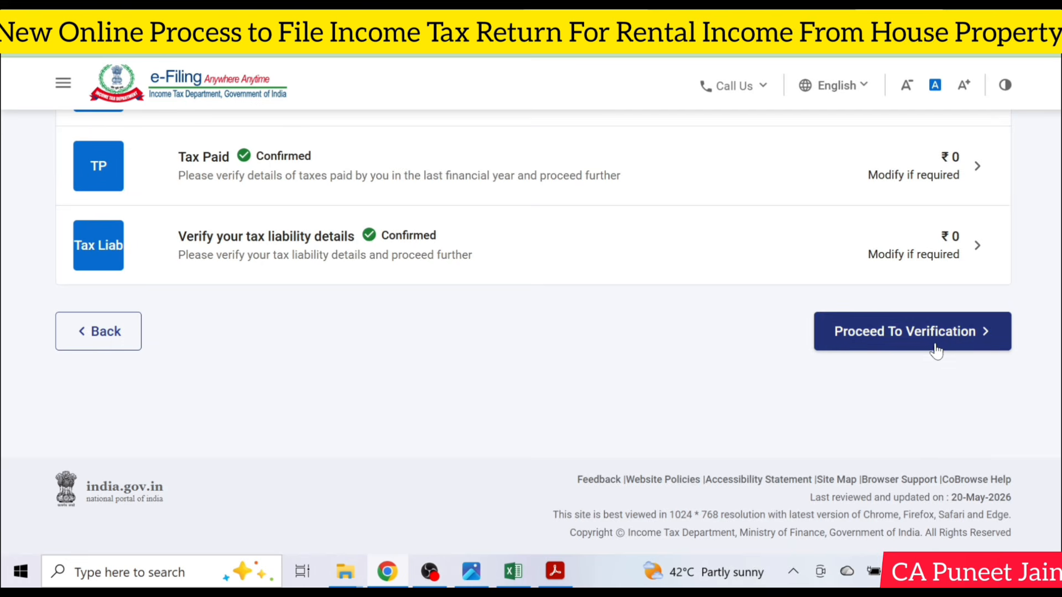
# - Proceed from the return summary, review the taxable income and amount payable calculation, and go on to preview and submit the return
pyautogui.click(933, 344)
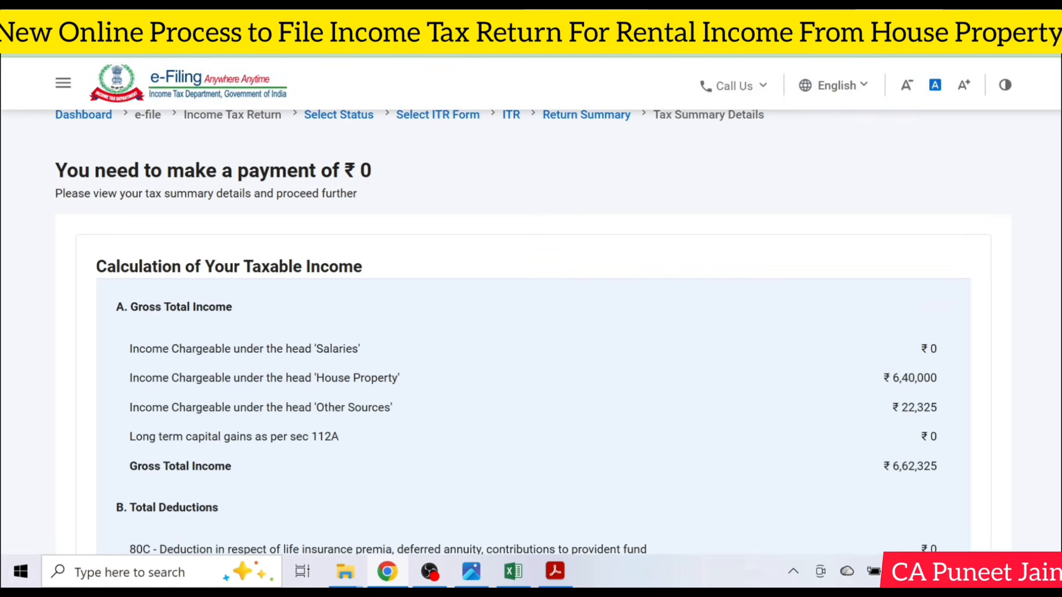
pyautogui.scroll(-15, 533, 332)
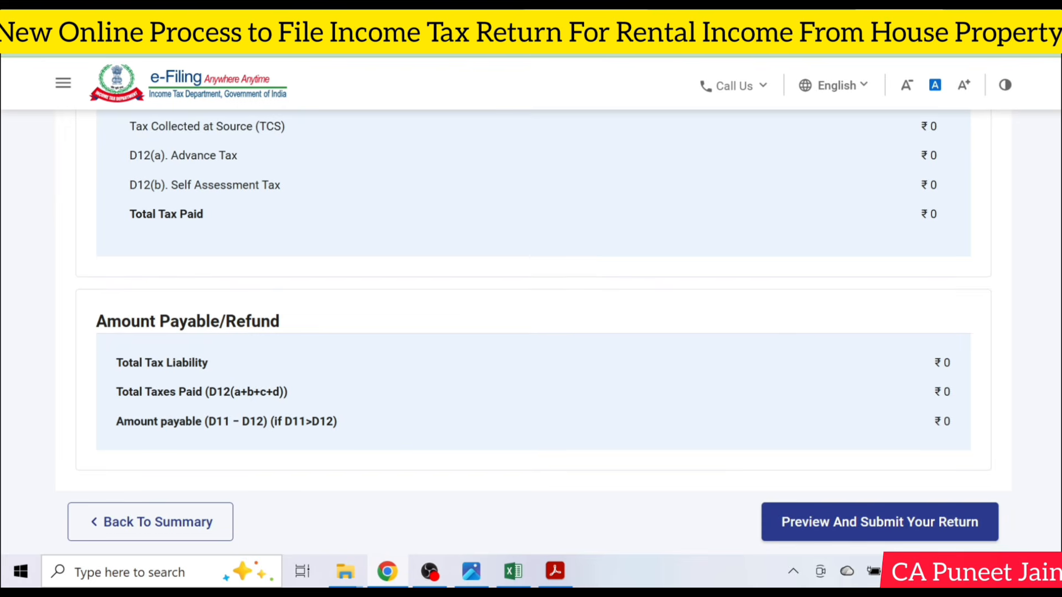
pyautogui.click(812, 522)
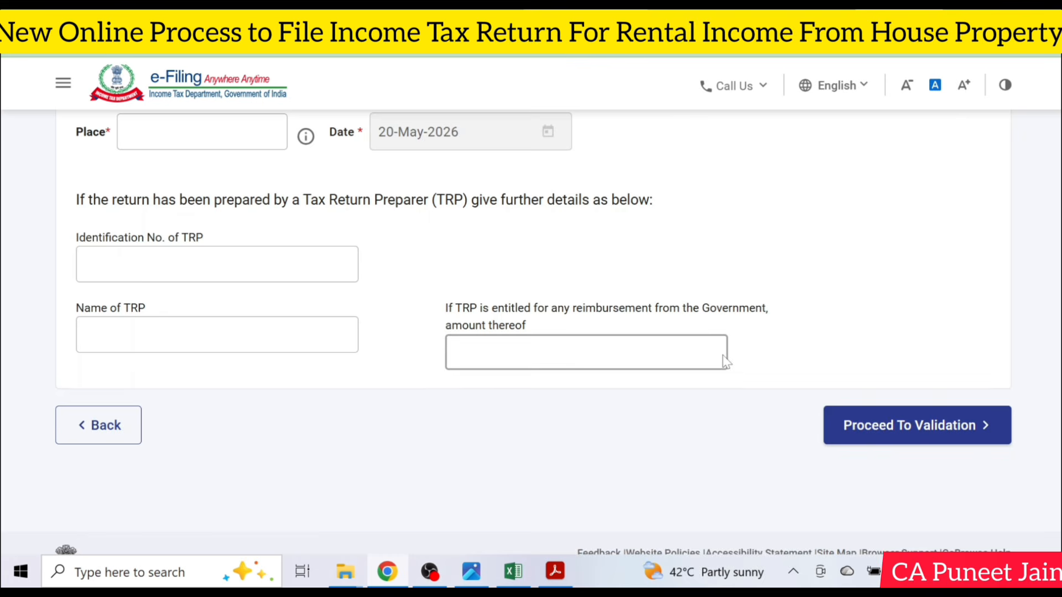
# - Enter DELHI as the place in the return's declaration and submit the return for validation
pyautogui.click(187, 147)
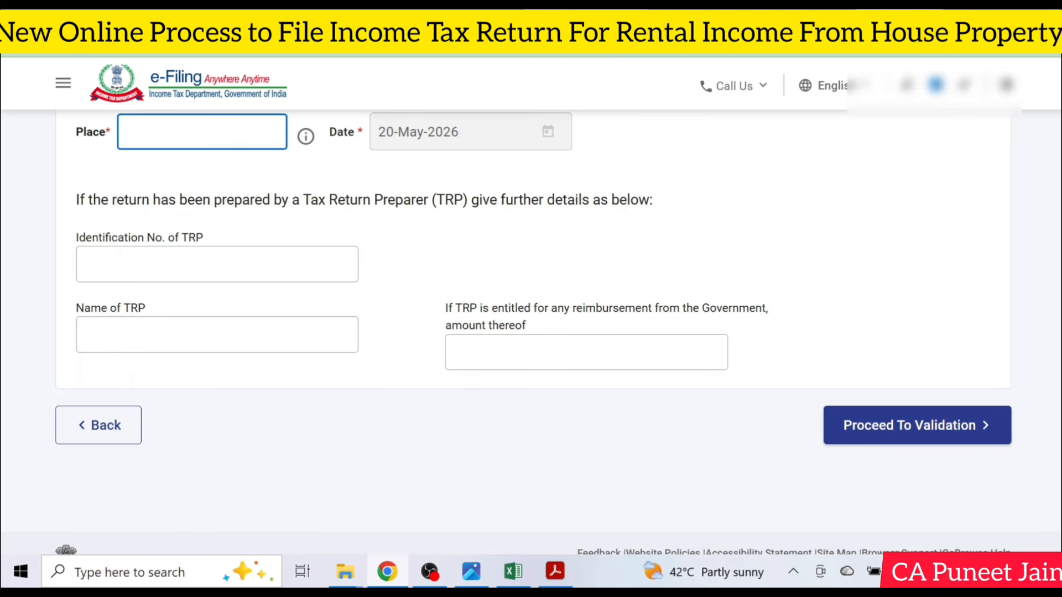
pyautogui.write('DELHI')
pyautogui.click(884, 434)
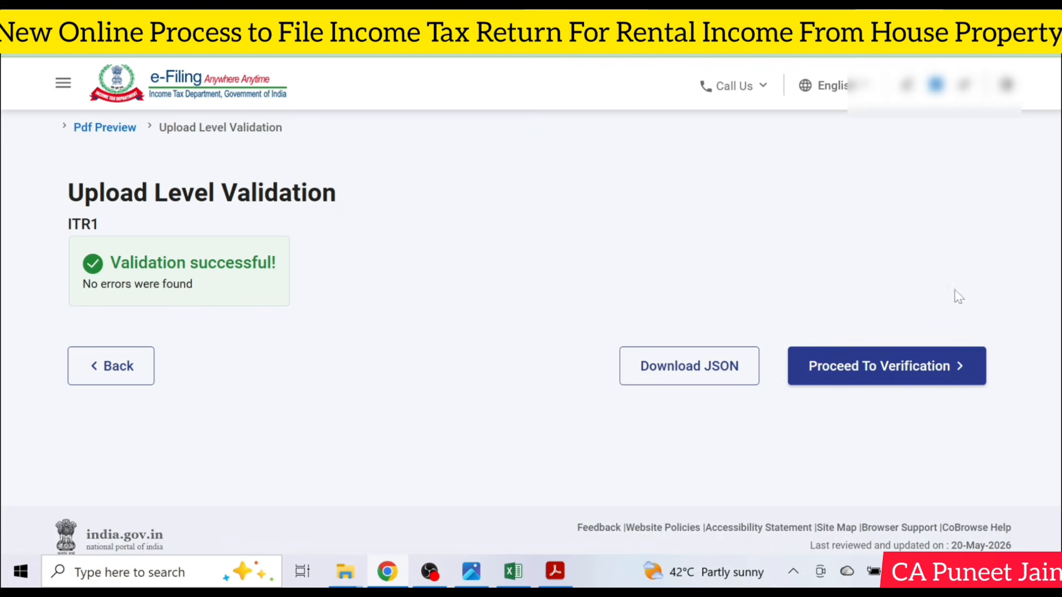
# - Proceed to verification, choose E-Verify Now, and select OTP on the mobile number registered with Aadhaar as the e-verification method
pyautogui.click(897, 374)
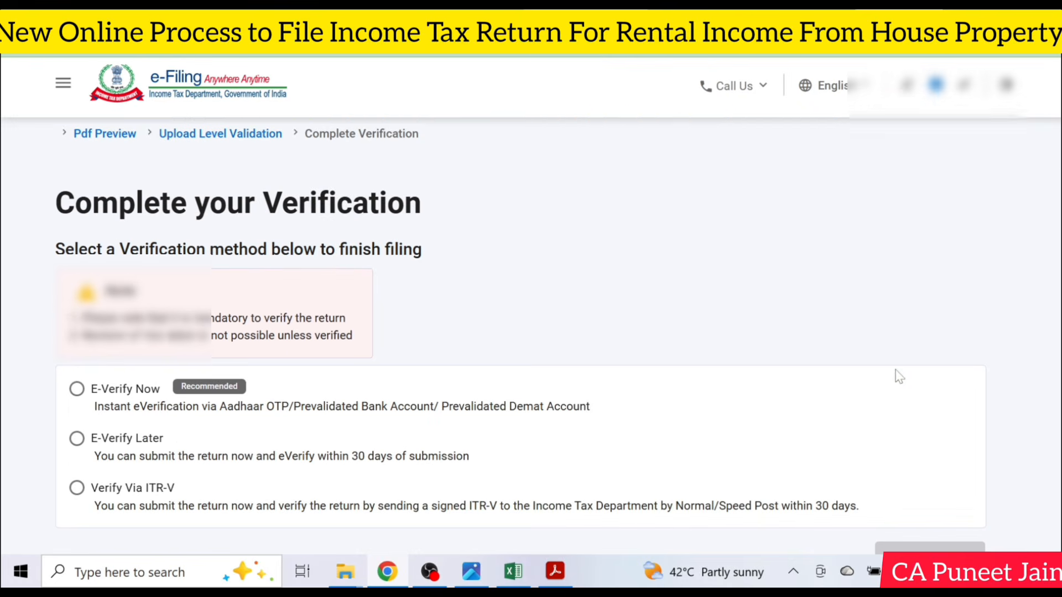
pyautogui.click(88, 389)
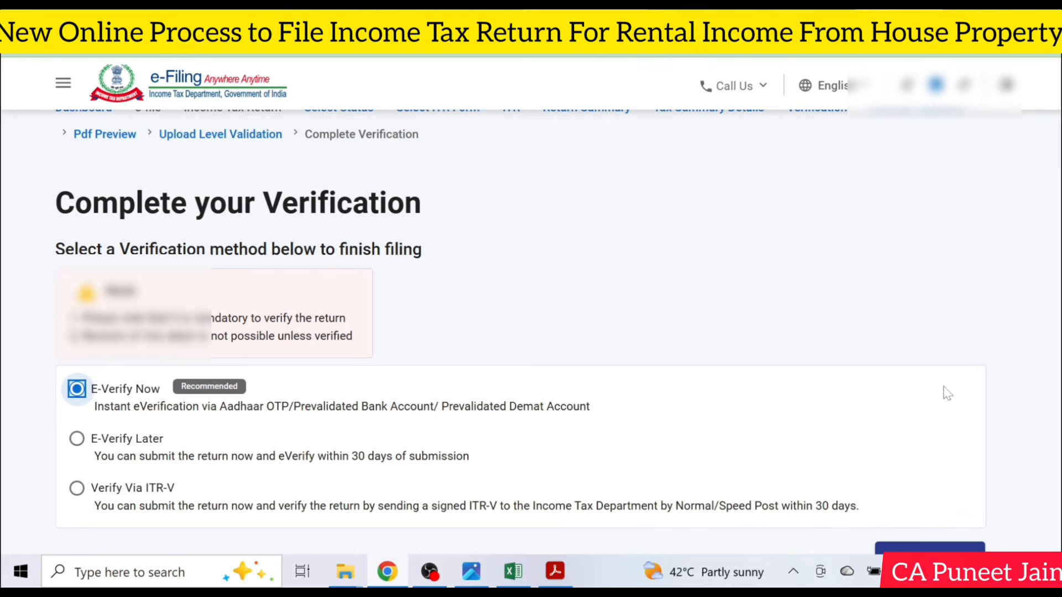
pyautogui.scroll(-1, 948, 393)
pyautogui.click(958, 531)
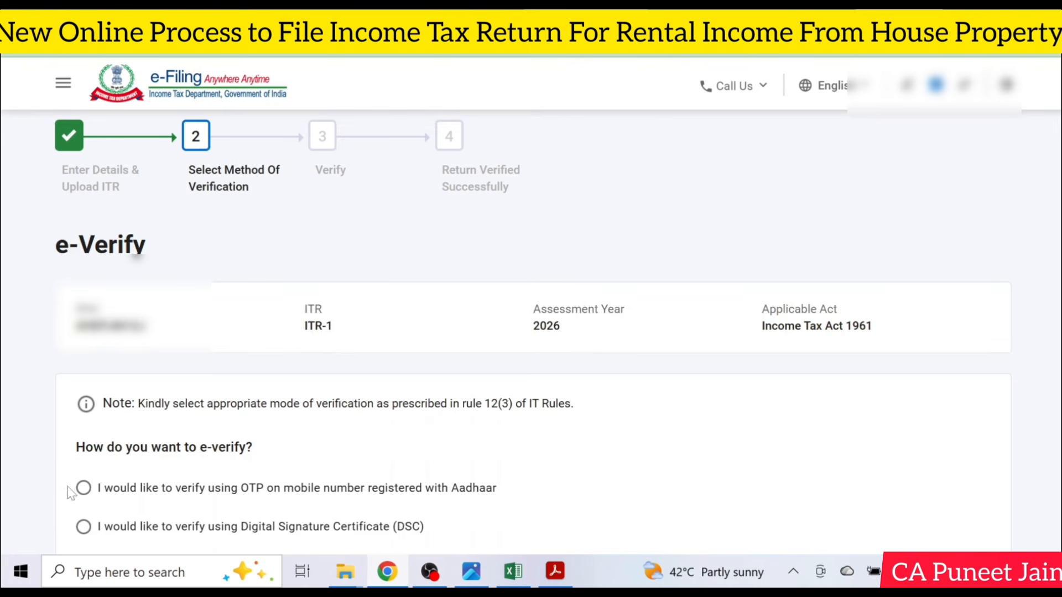
pyautogui.click(83, 488)
pyautogui.scroll(-7, 1045, 301)
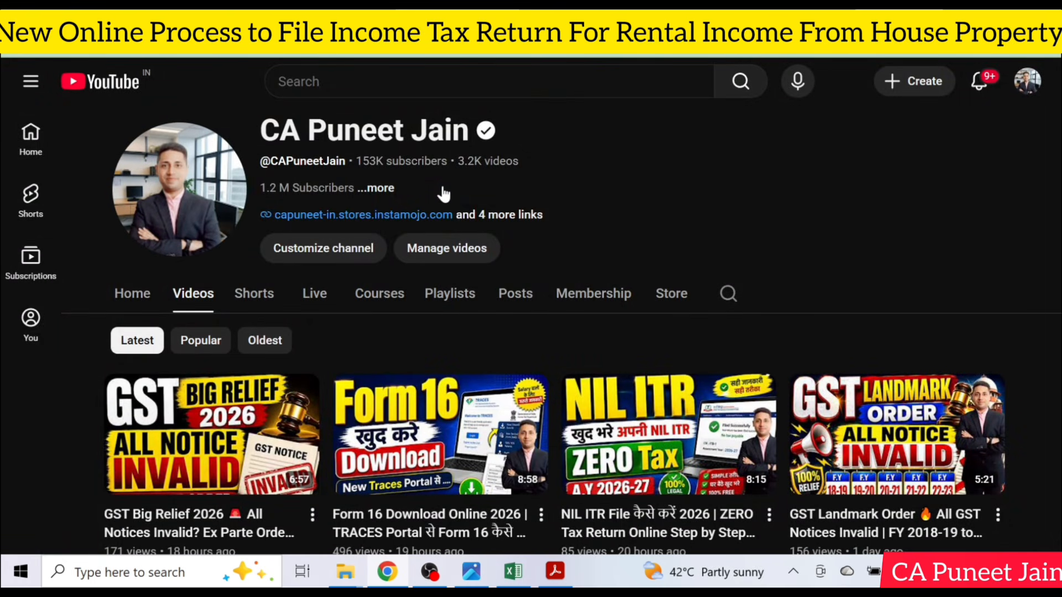
pyautogui.scroll(-2, 855, 281)
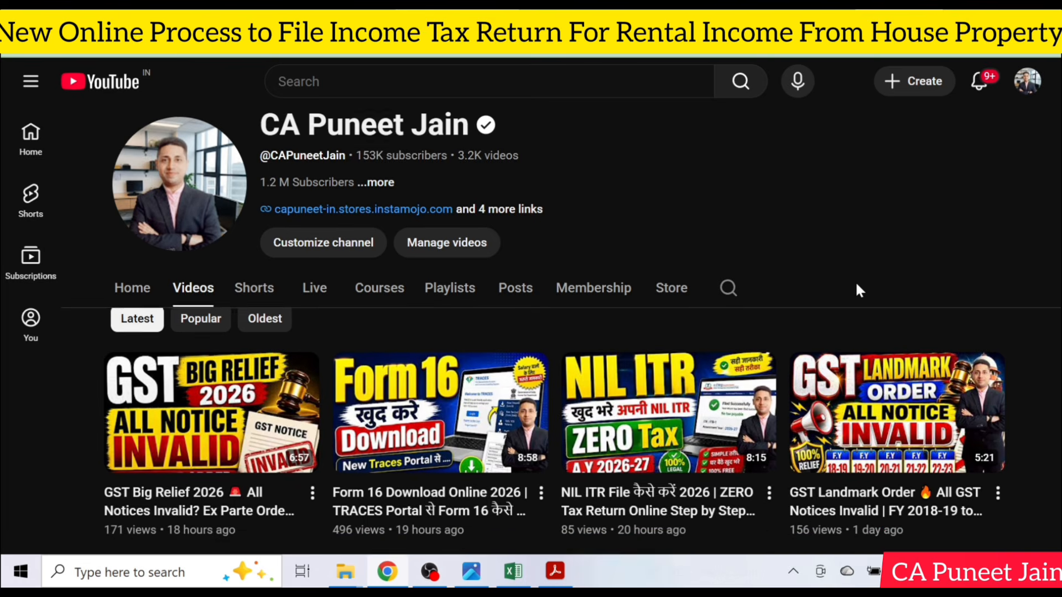
pyautogui.scroll(-4, 857, 287)
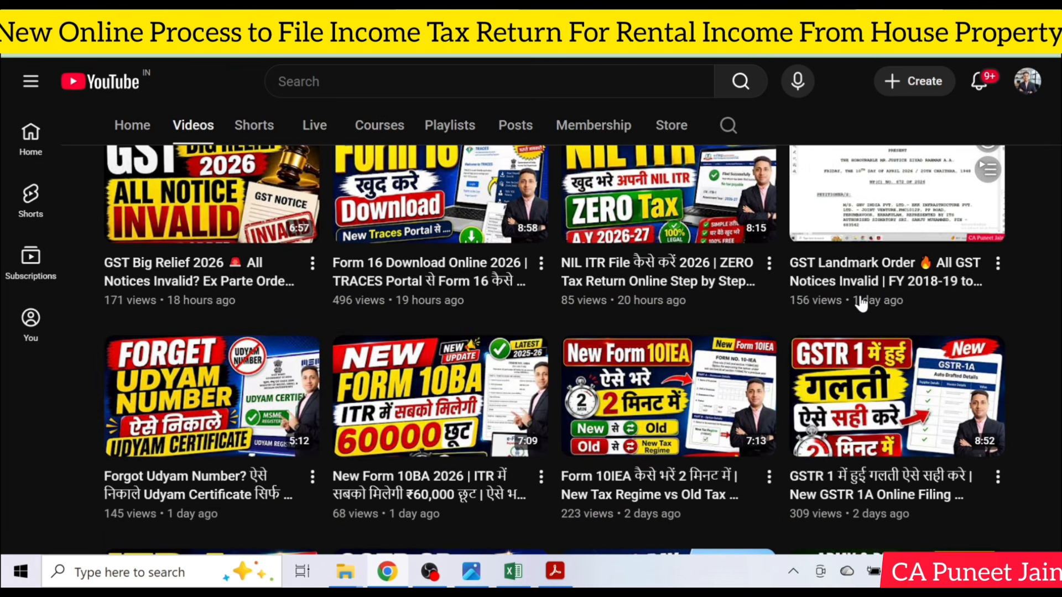
pyautogui.scroll(-2, 861, 303)
pyautogui.scroll(-5, 553, 348)
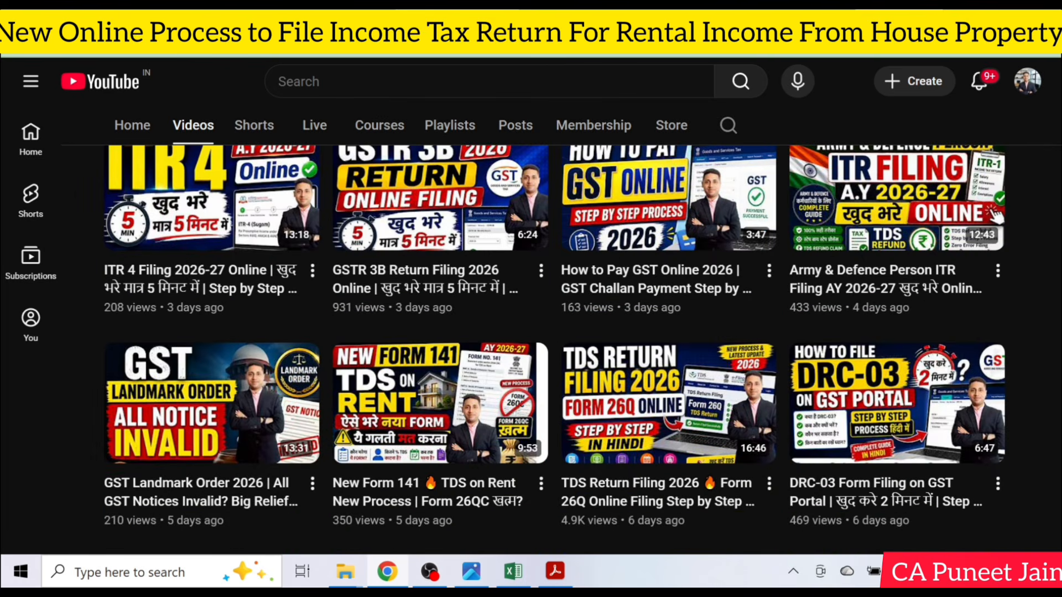